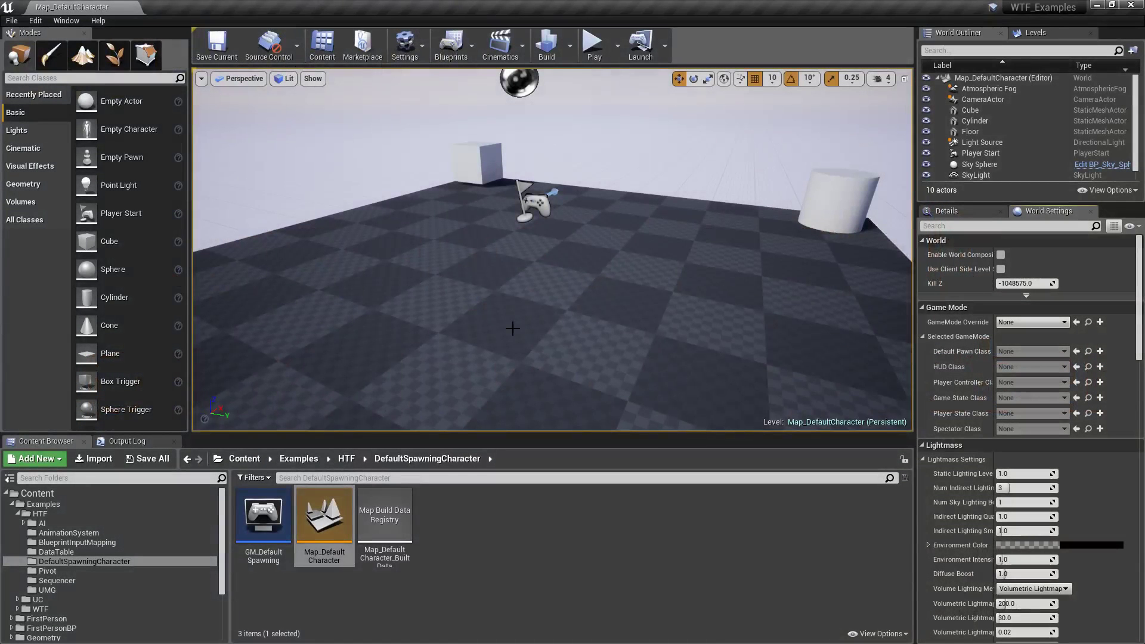
- Preview the level while running the character forward, then turn the view toward the cube
scroll(646, 313, "down", 8)
scroll(686, 304, "up", 5)
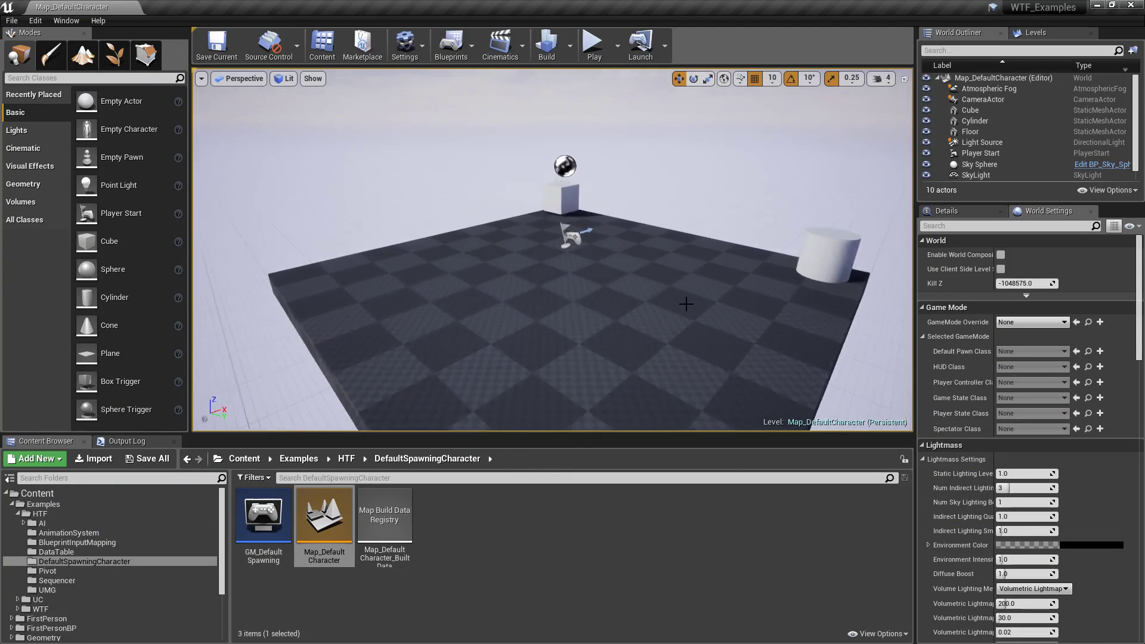
left_click(593, 45)
key("w")
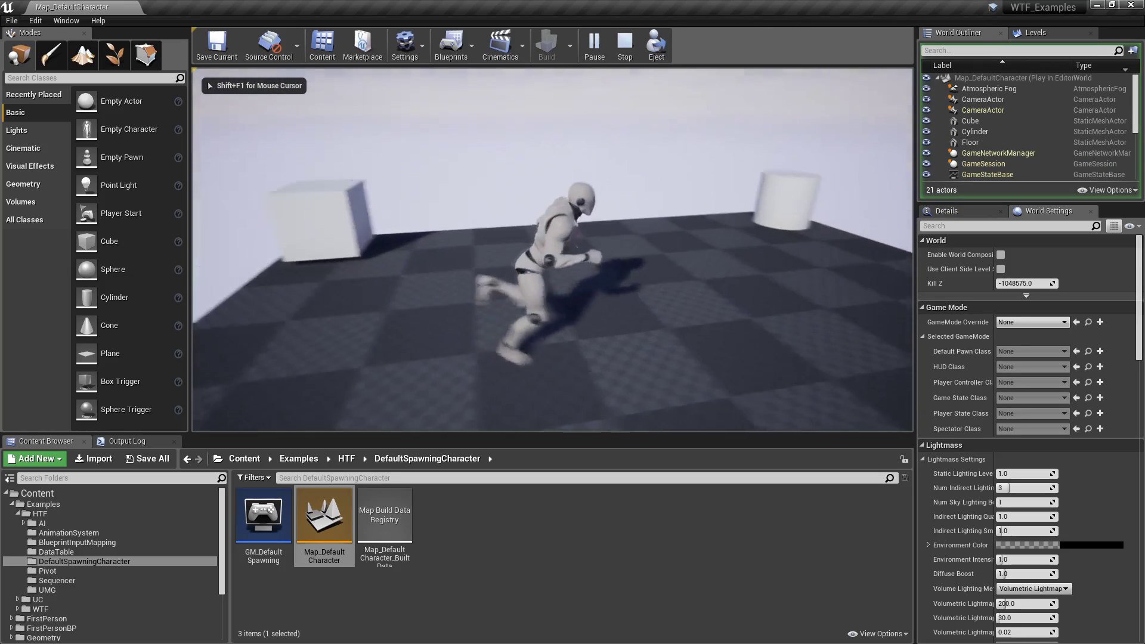
key("Escape")
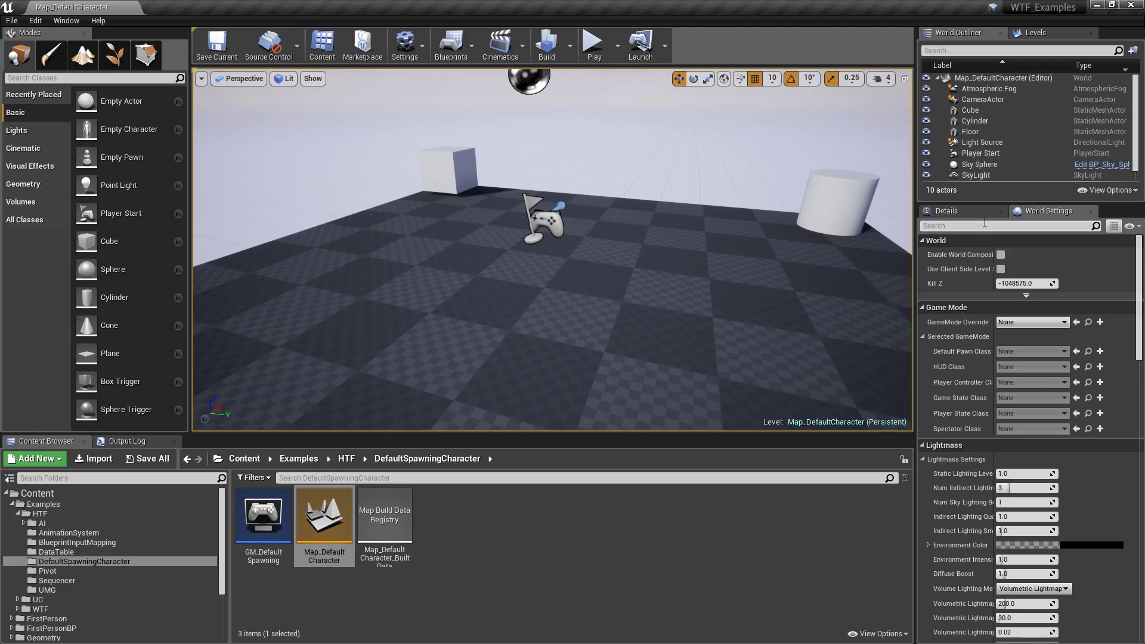
left_click(947, 212)
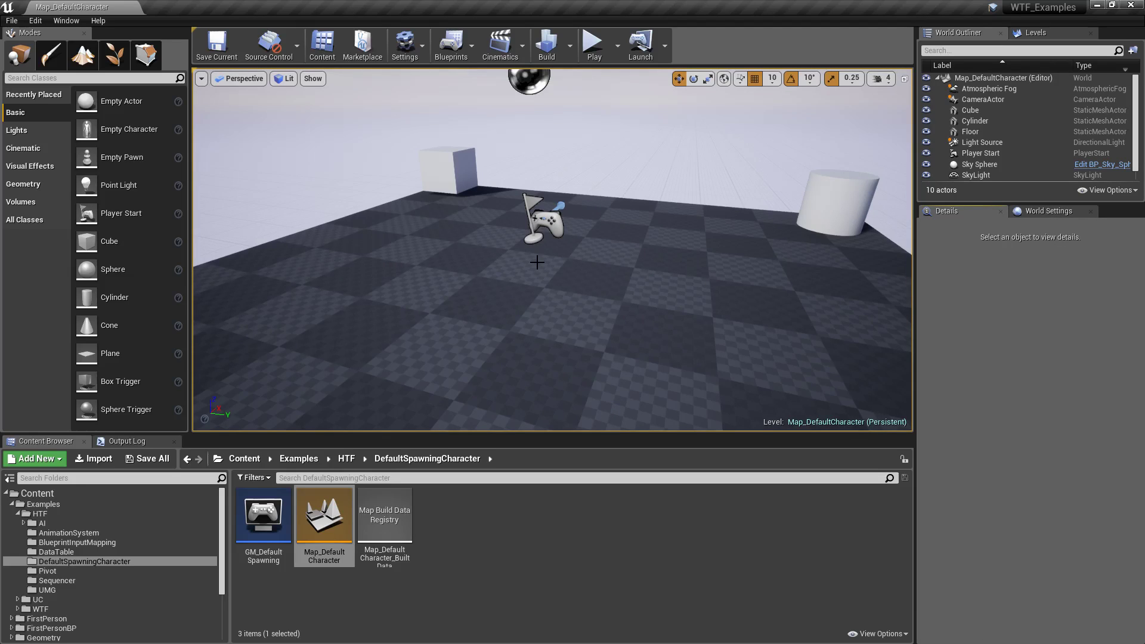
right_click_drag(636, 270, 655, 269)
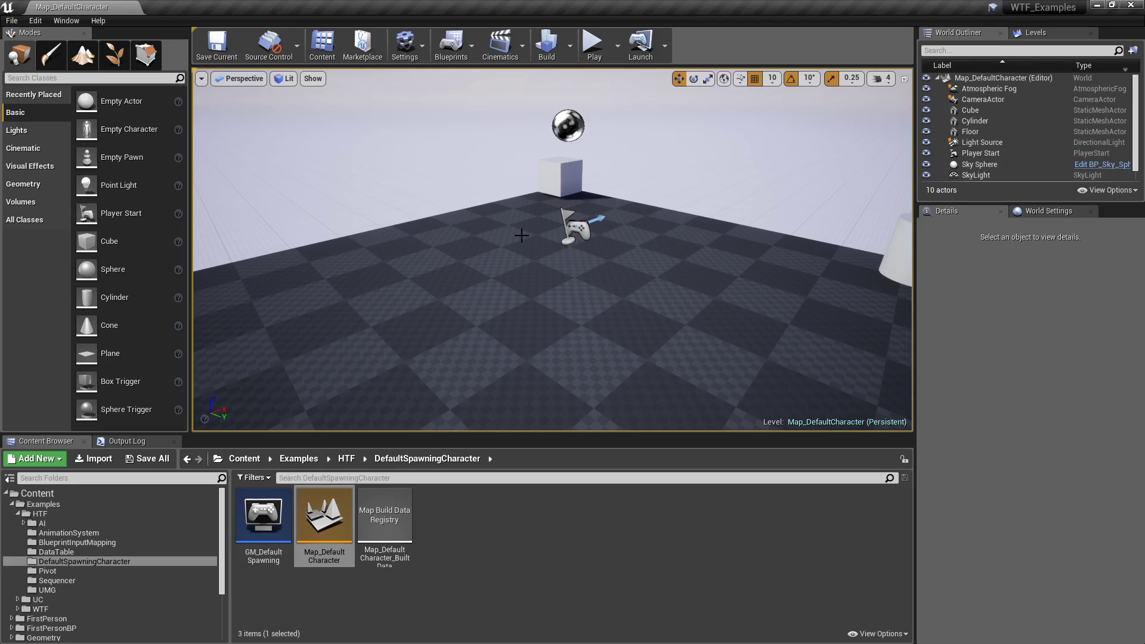
- In Project Settings' Maps & Modes, set Default Pawn Class to FirstPersonCharacter
left_click(35, 20)
left_click(82, 191)
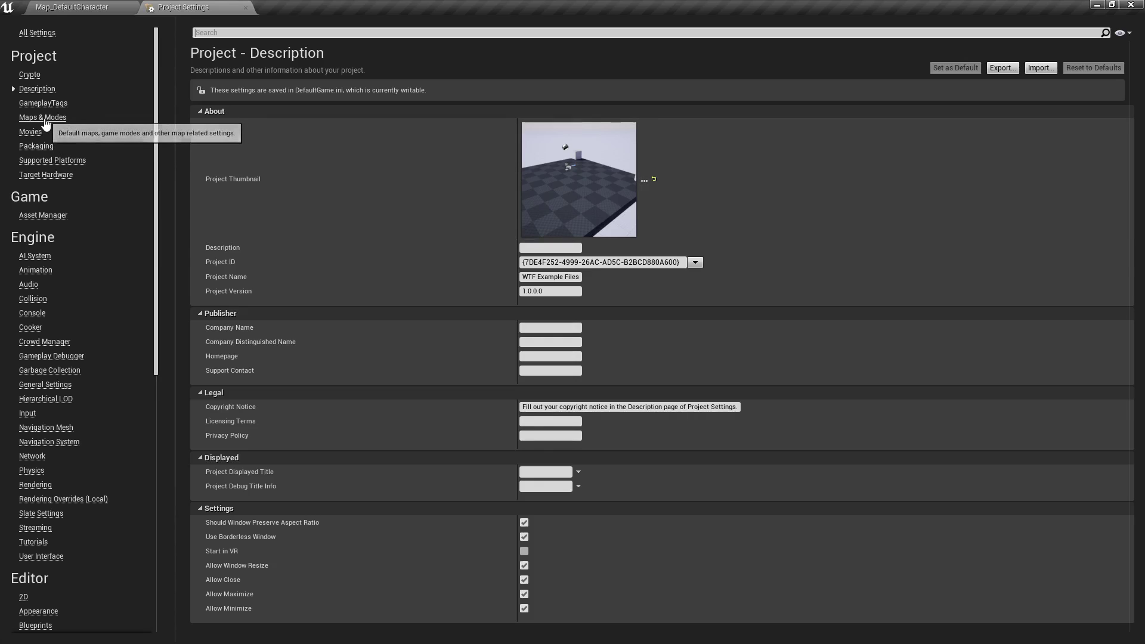
left_click(56, 117)
mouse_move(243, 126)
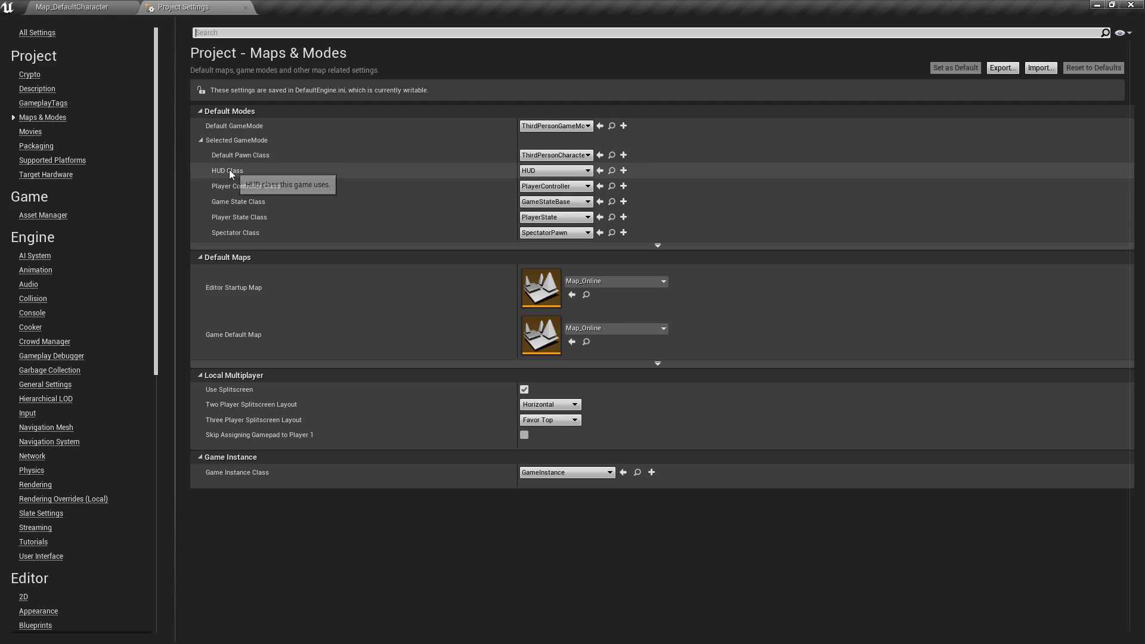
mouse_move(252, 187)
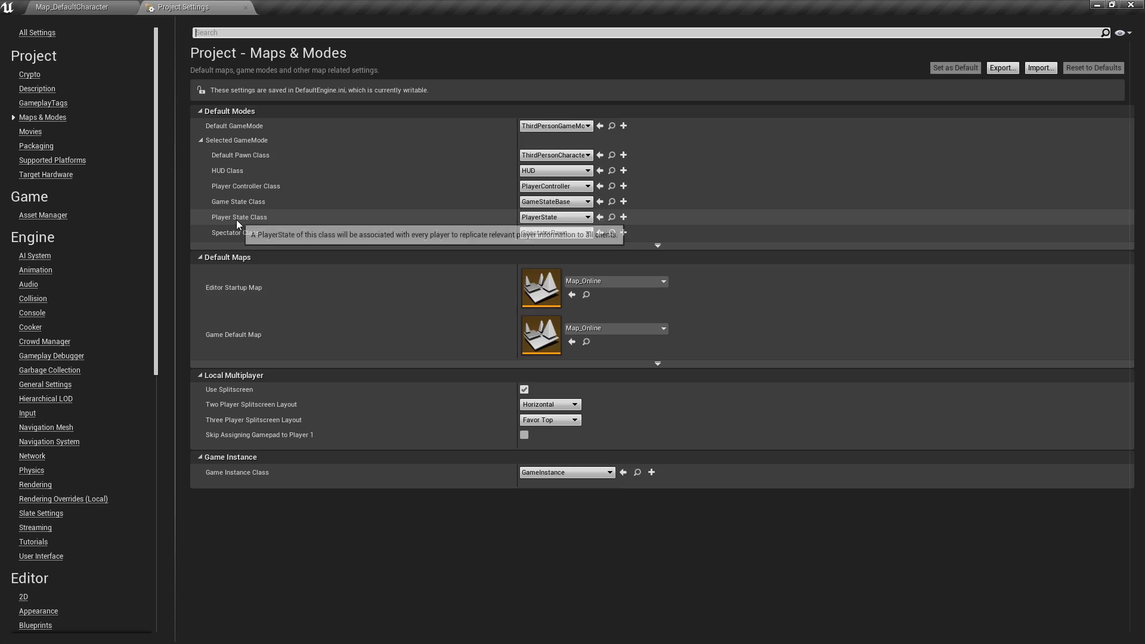
mouse_move(220, 155)
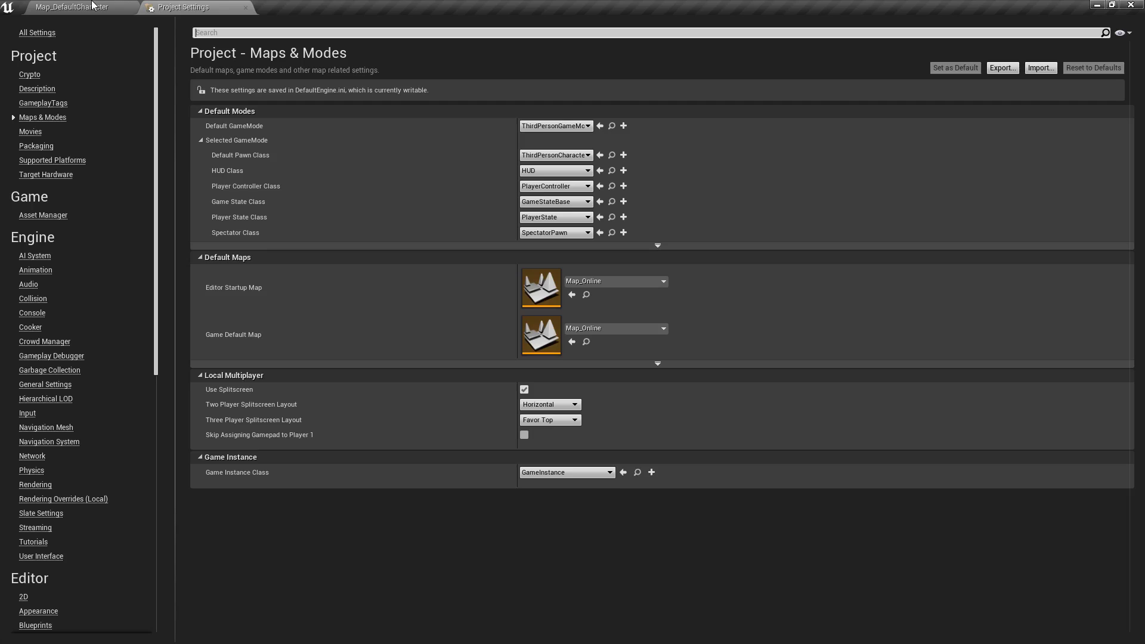
left_click(557, 157)
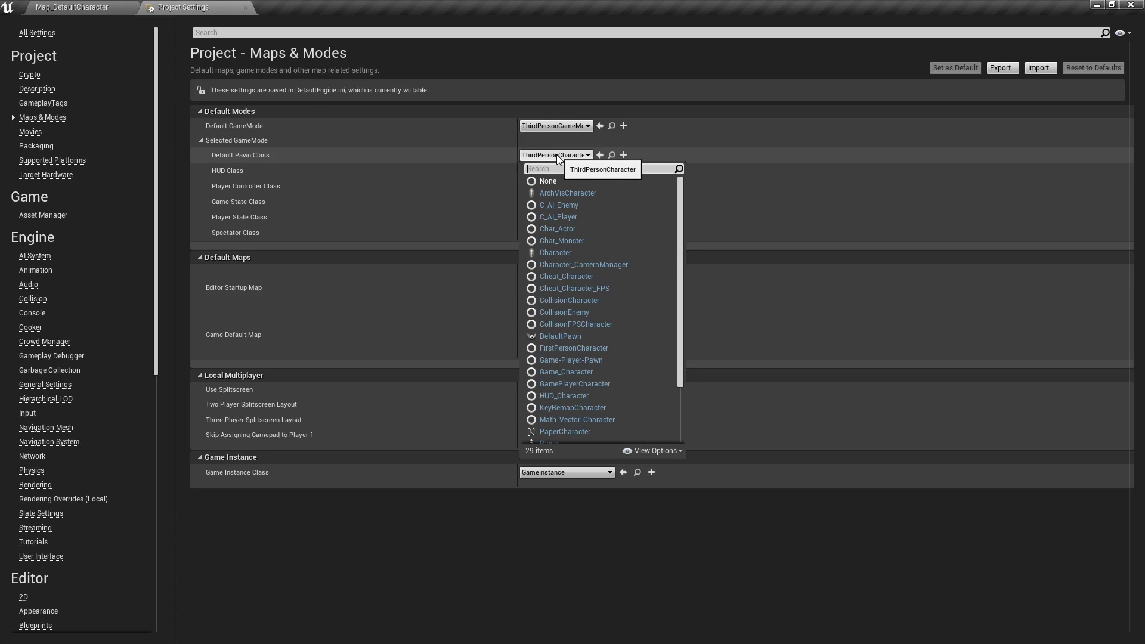
scroll(626, 249, "down", 3)
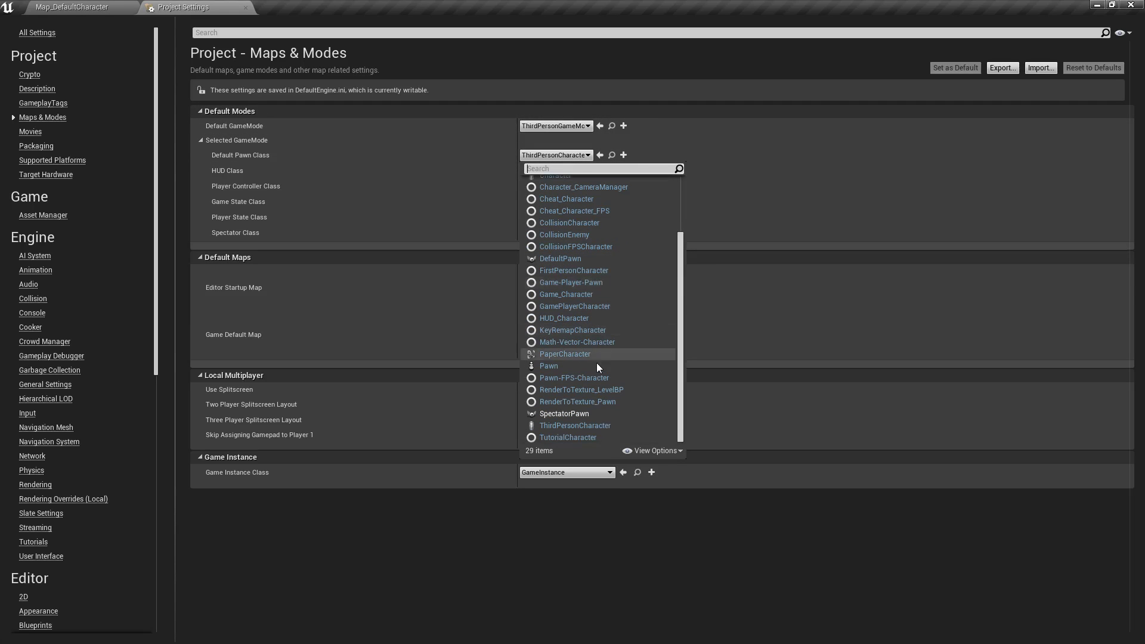
scroll(600, 403, "up", 3)
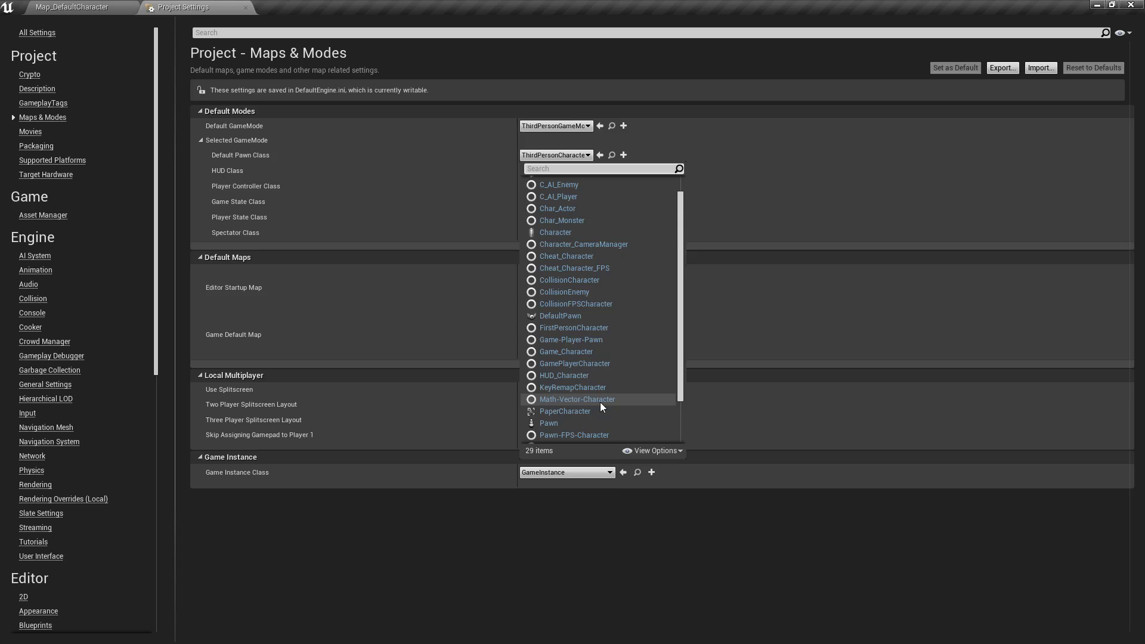
left_click(583, 348)
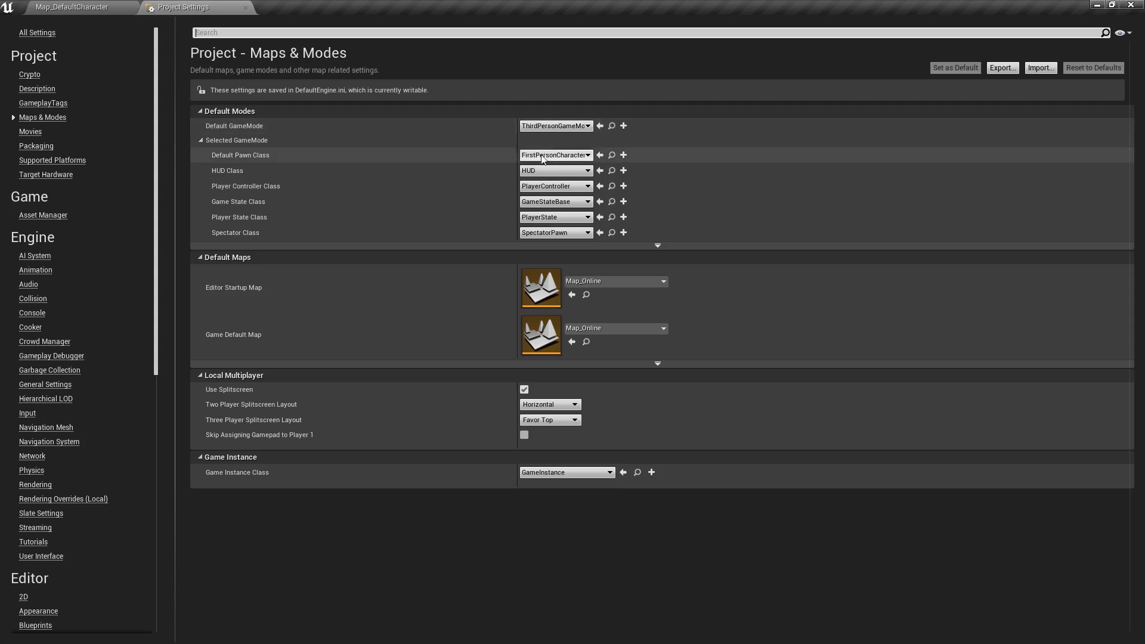
- Back in the level, play with Alt+P and walk the first-person character toward the cube
left_click(108, 8)
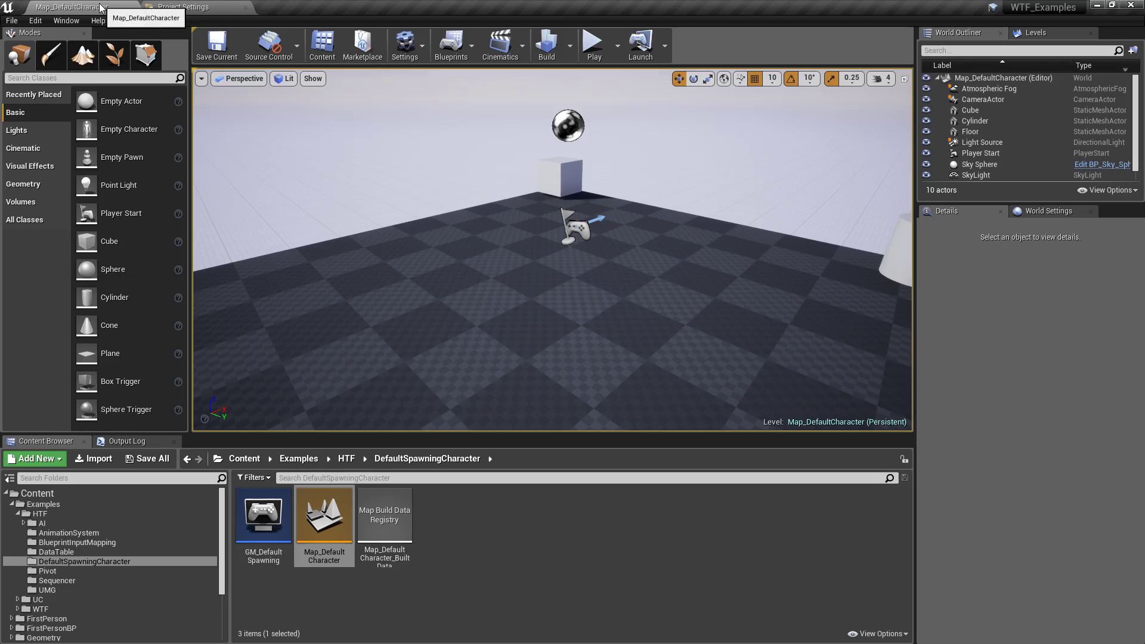
key("alt+p")
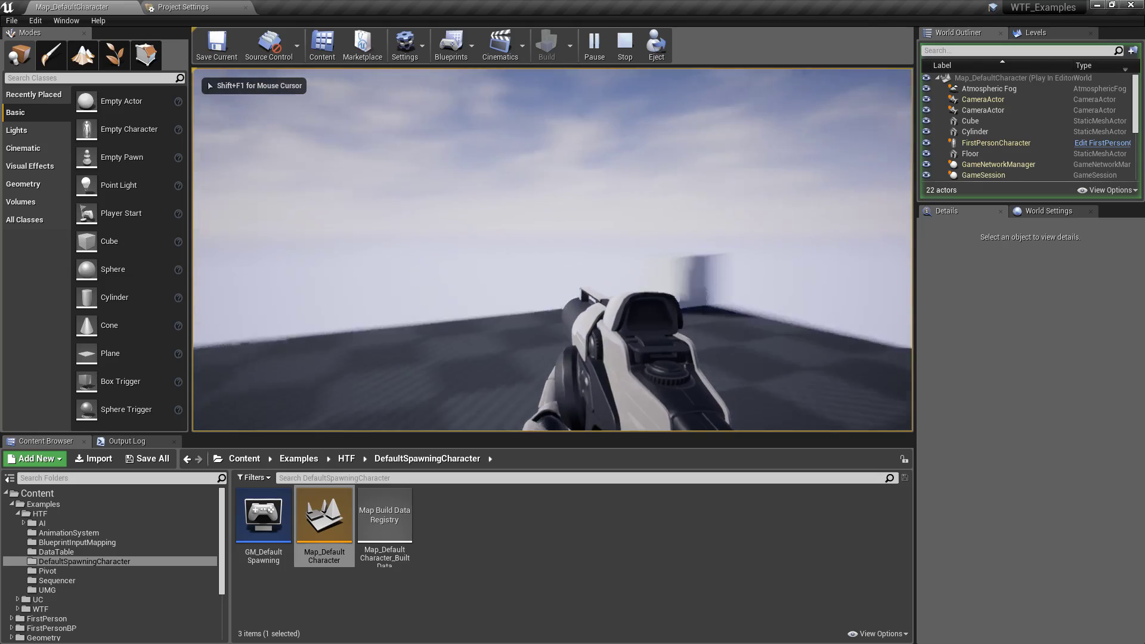
key("w")
key("Escape")
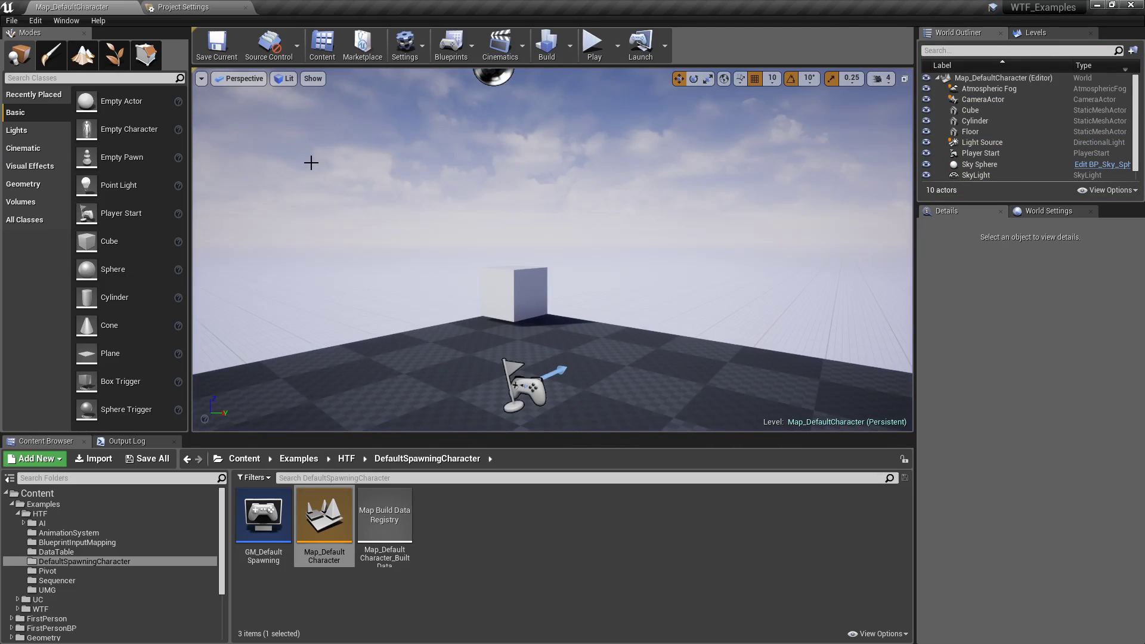
- In Maps & Modes, set Default Pawn Class back to ThirdPersonCharacter, leaving the game mode unchanged
left_click(163, 6)
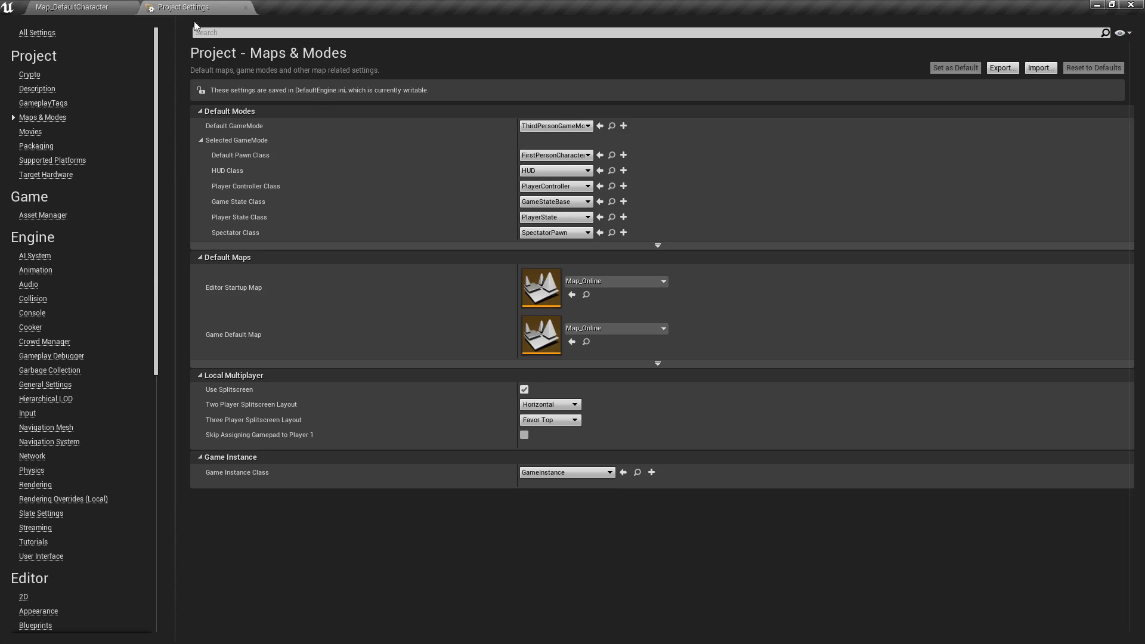
left_click(554, 126)
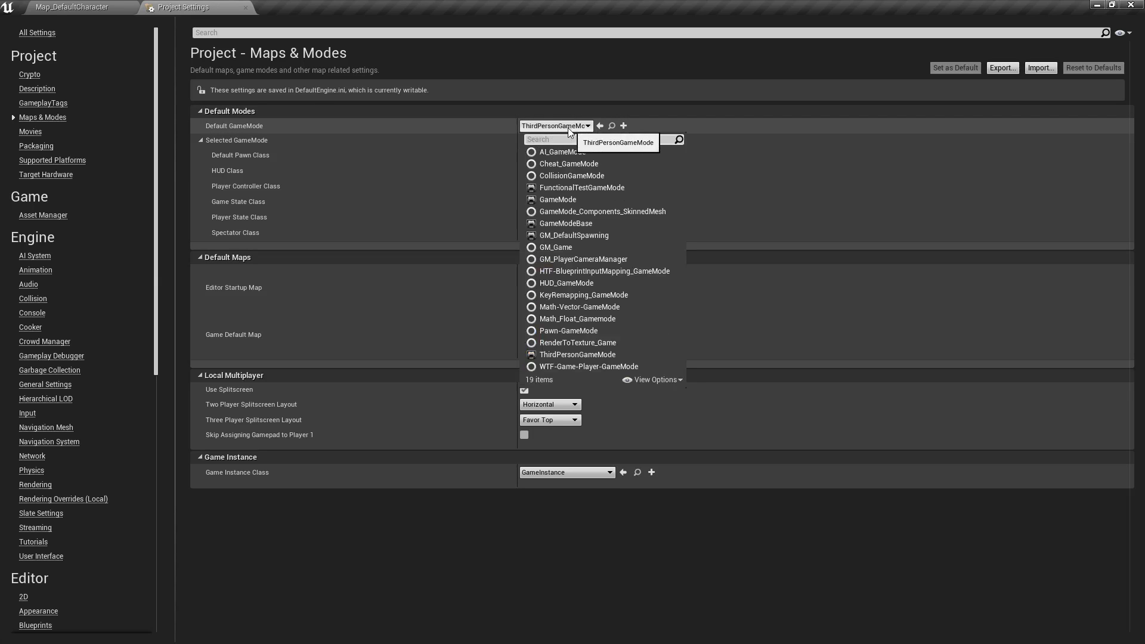
left_click(788, 231)
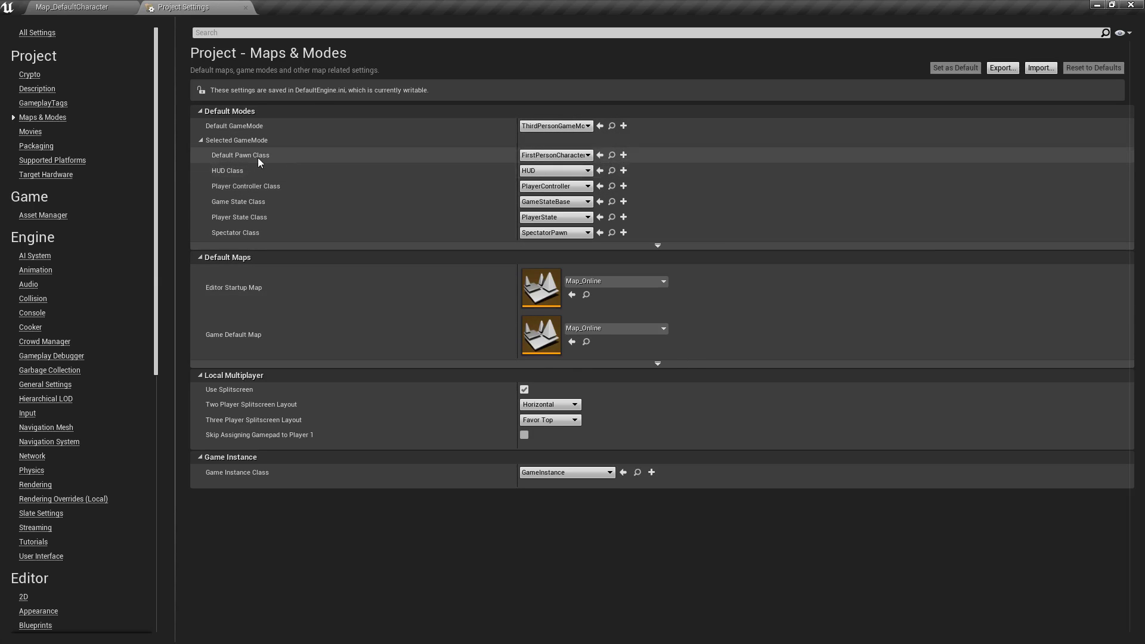
left_click(554, 155)
scroll(582, 384, "down", 2)
scroll(596, 400, "down", 3)
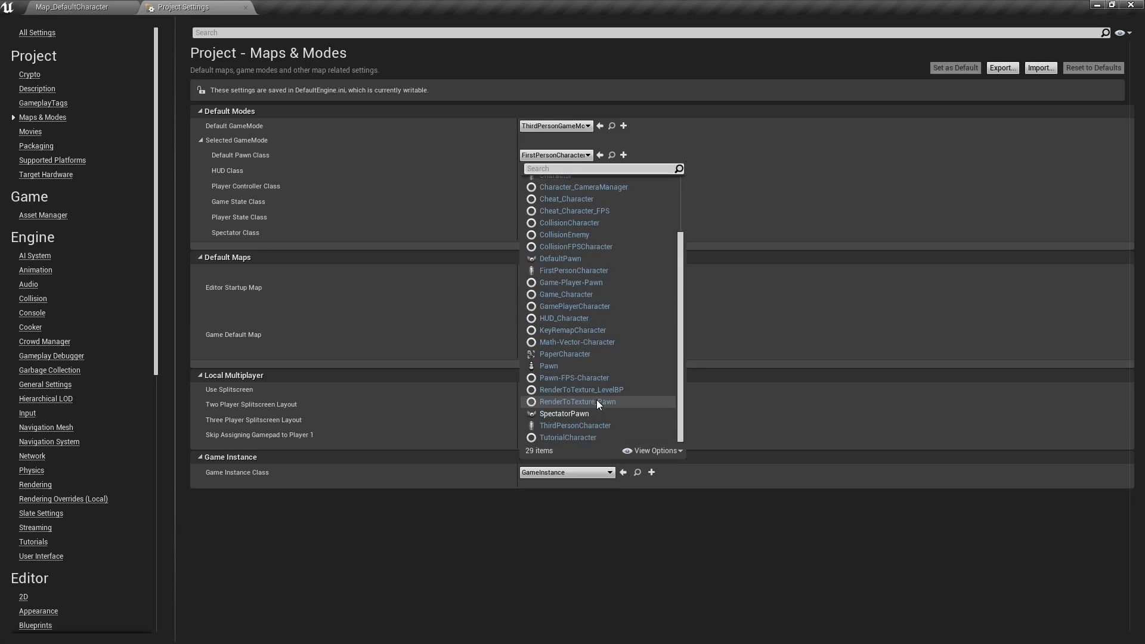
left_click(581, 429)
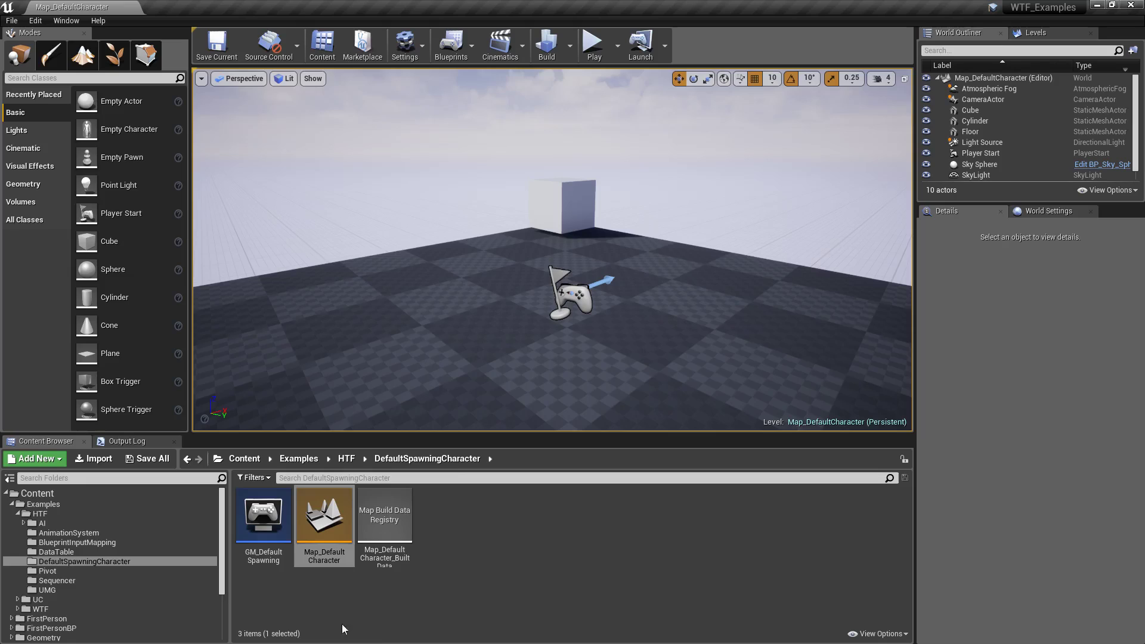
- Open GM_DefaultSpawning from the Content Browser to see its Default Pawn Class is None
left_click(265, 522)
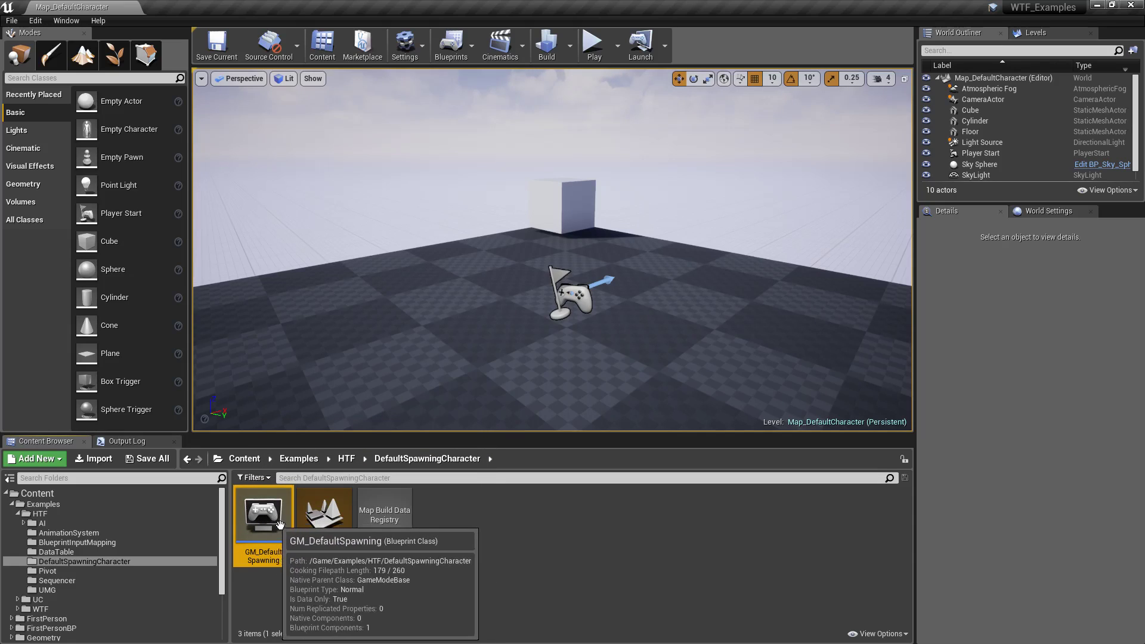
right_click(499, 520)
left_click(579, 252)
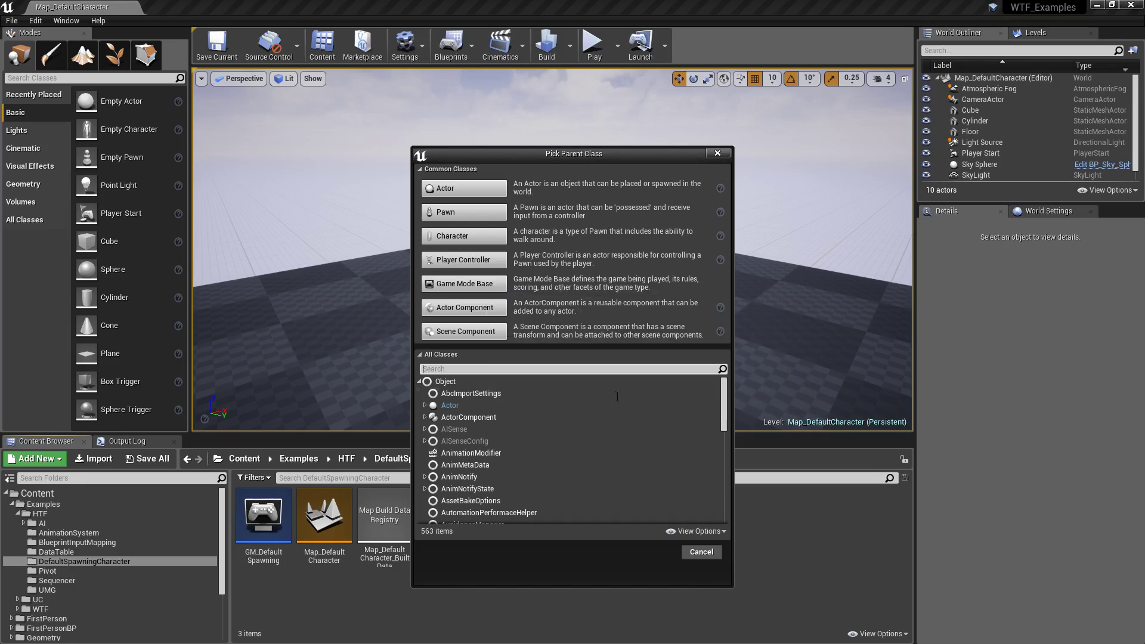
left_click(701, 552)
left_click(272, 513)
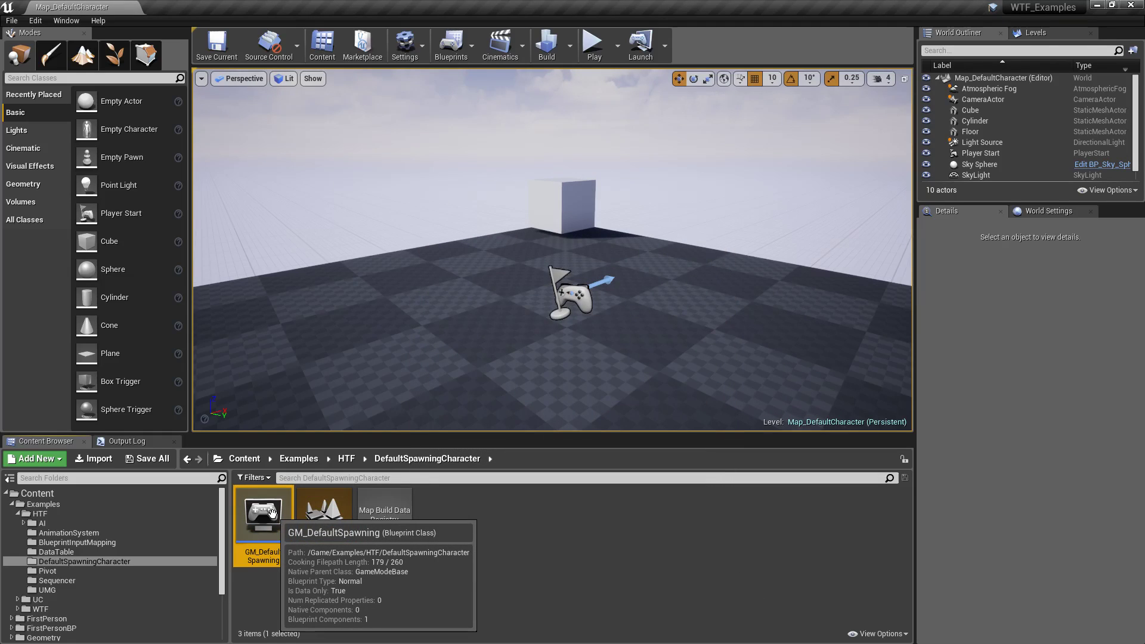
double_click(271, 512)
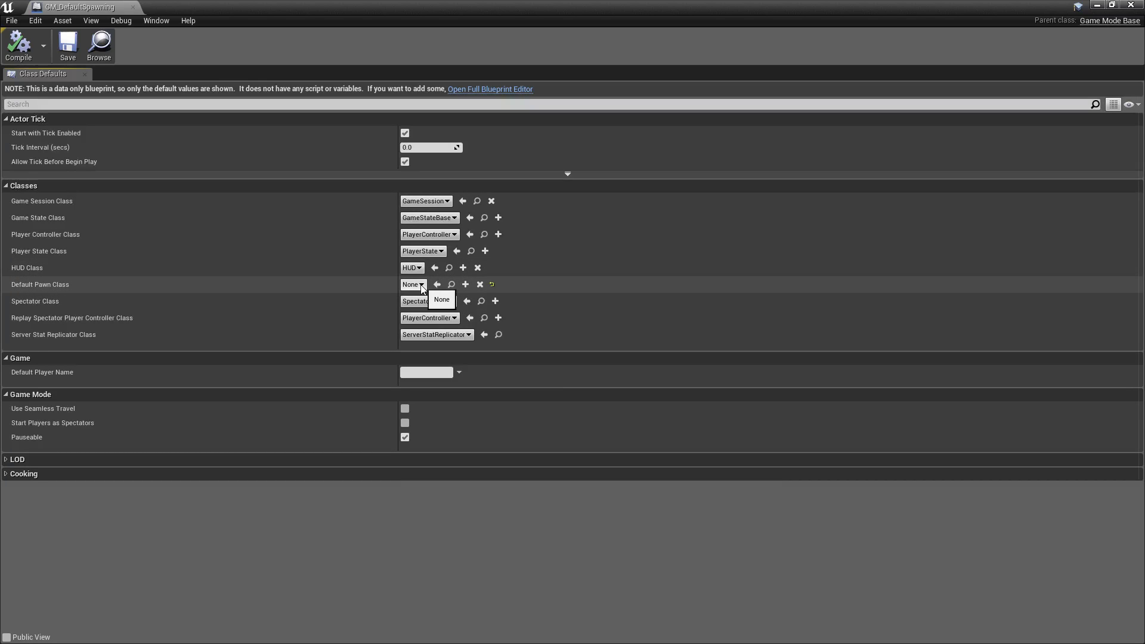
- In Project Settings' Maps & Modes, set Default GameMode to GM_DefaultSpawning
left_click(132, 7)
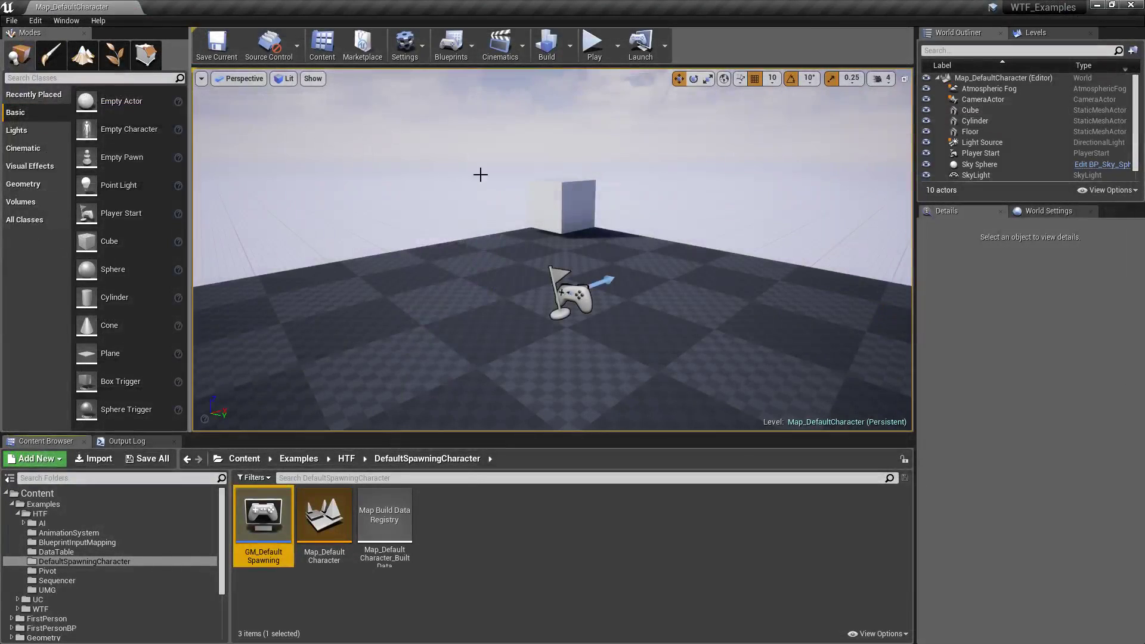
left_click(11, 20)
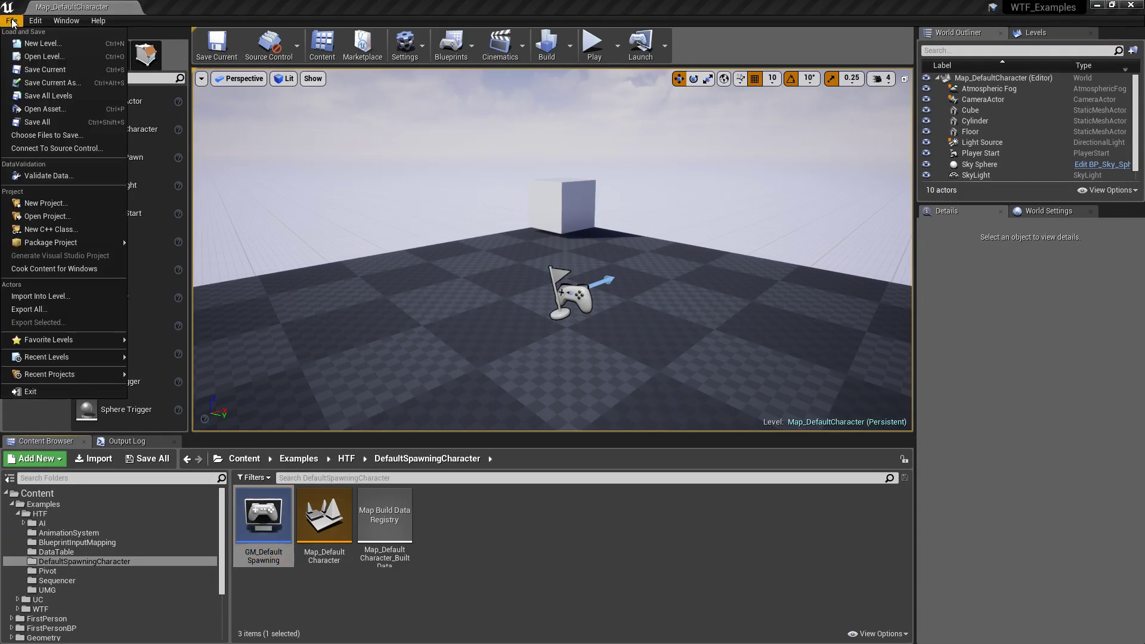
mouse_move(35, 20)
left_click(90, 192)
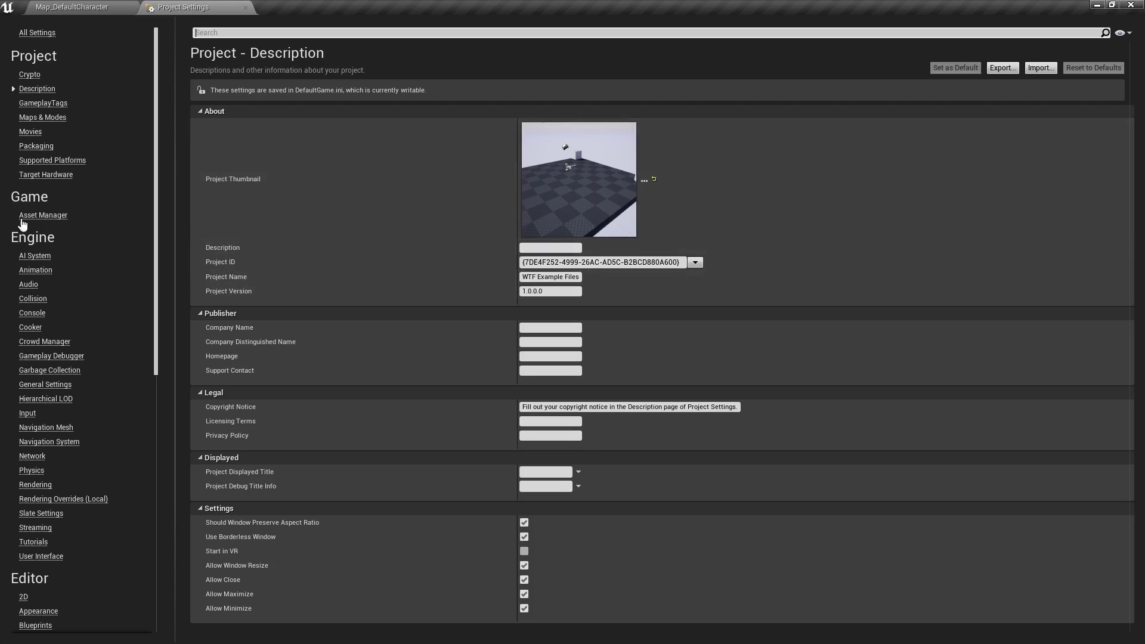
left_click(42, 118)
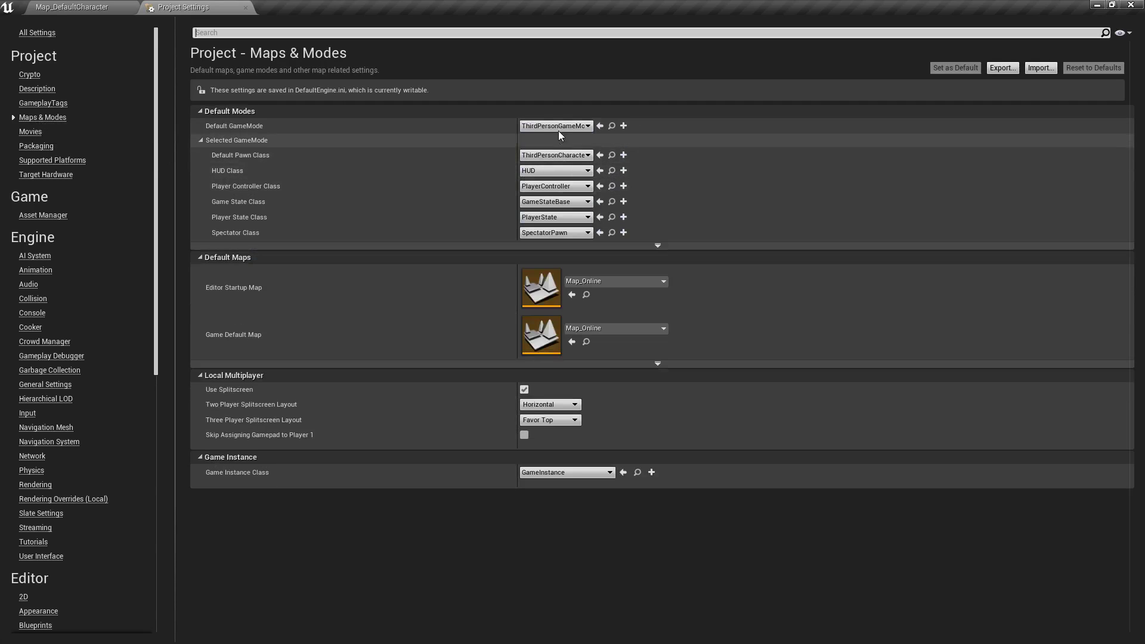
left_click(556, 126)
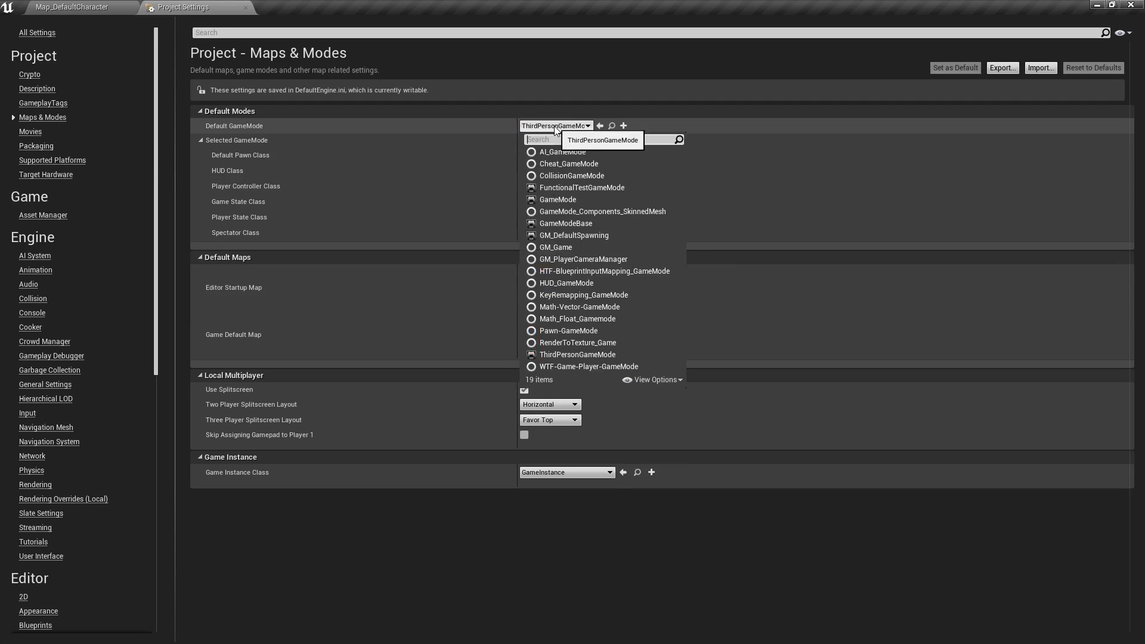
left_click(567, 235)
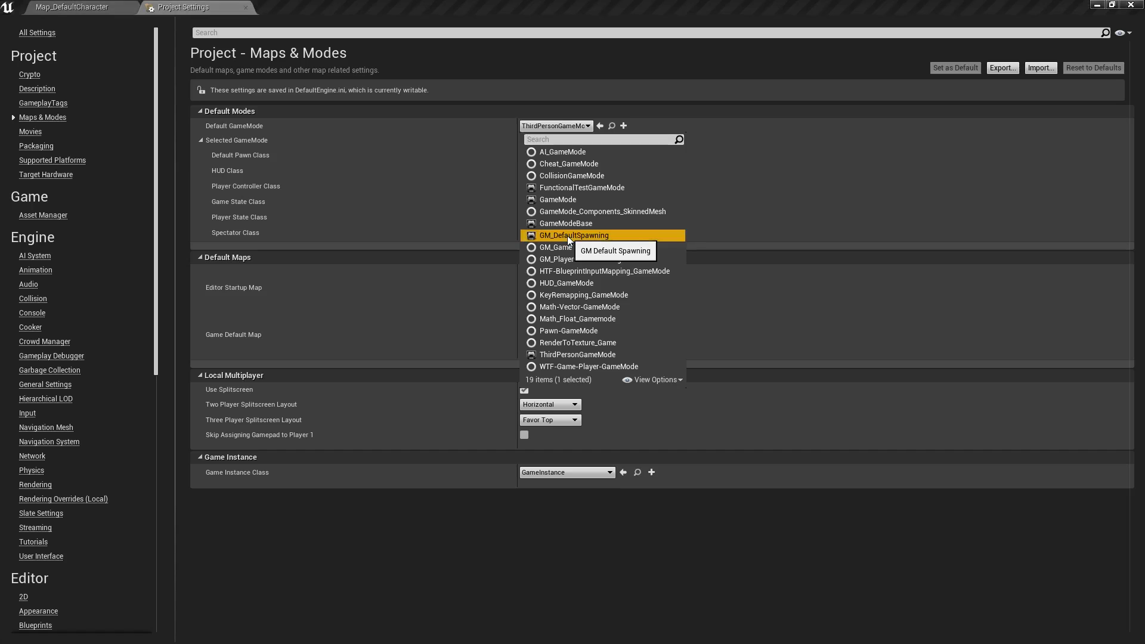
- Play Map_DefaultCharacter without a pawn, eject to inspect the scene, then stop the session
left_click(84, 7)
left_click(593, 45)
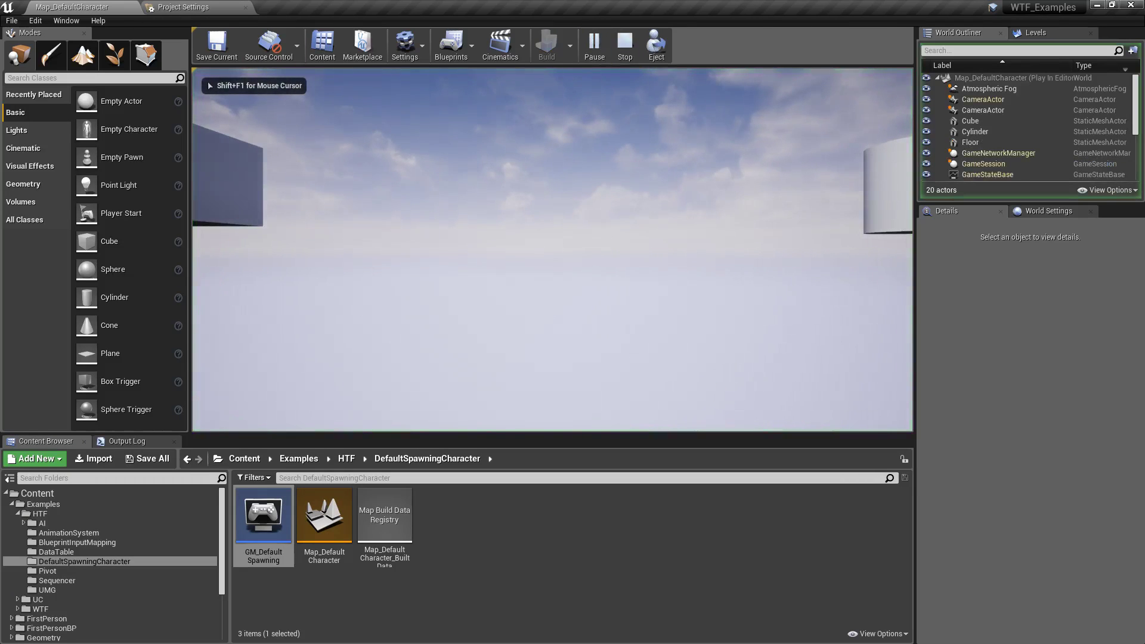
key("shift+F1")
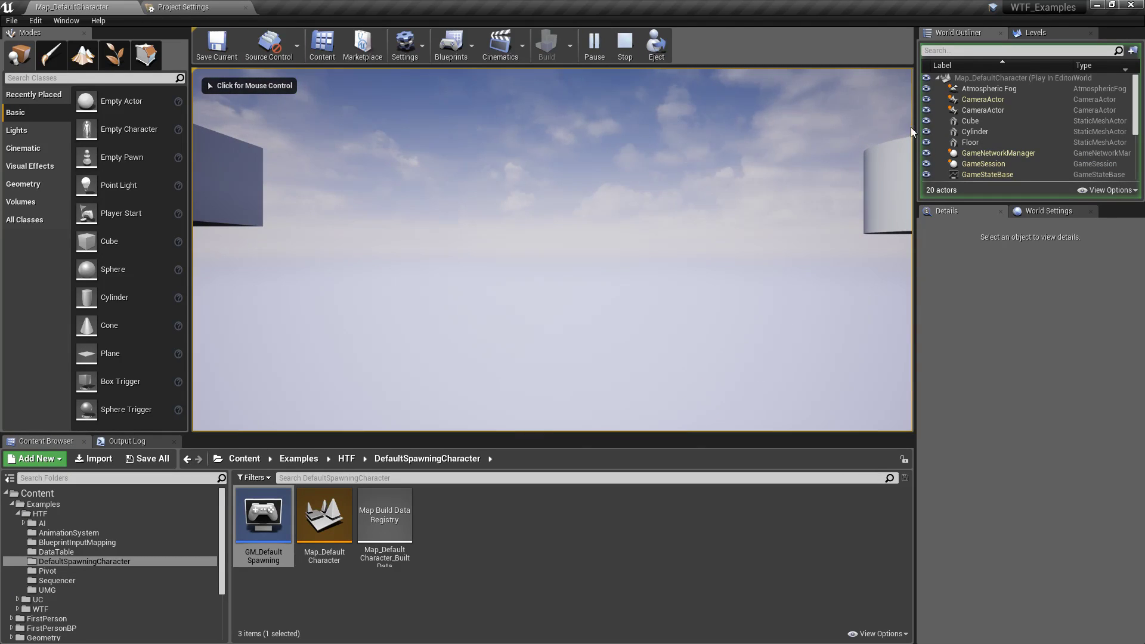
left_click(655, 60)
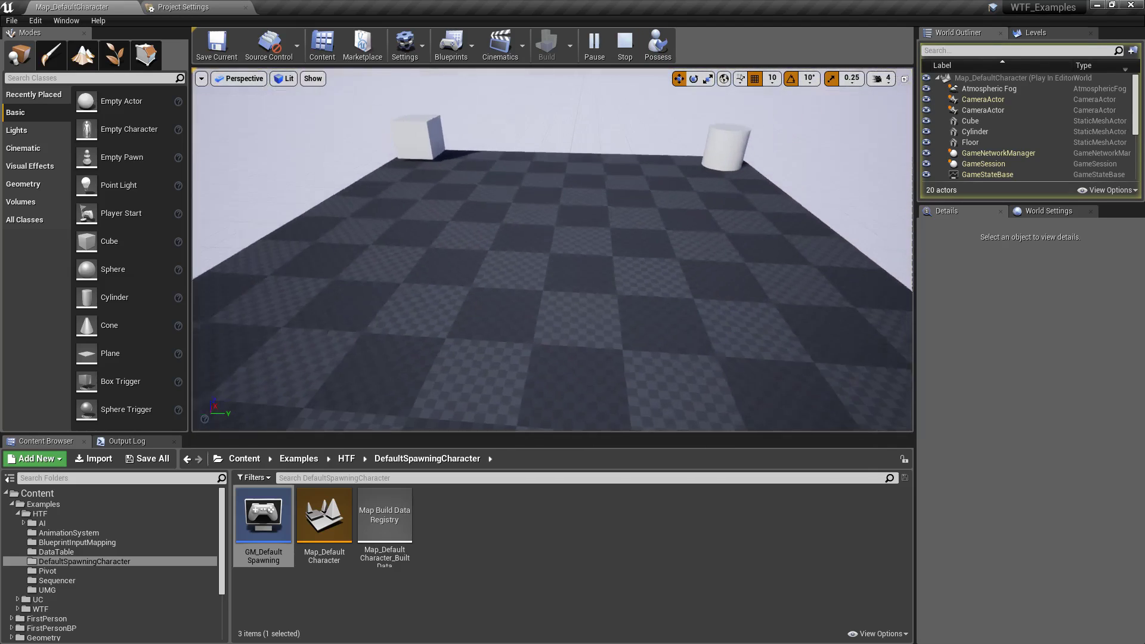
scroll(966, 164, "down", 4)
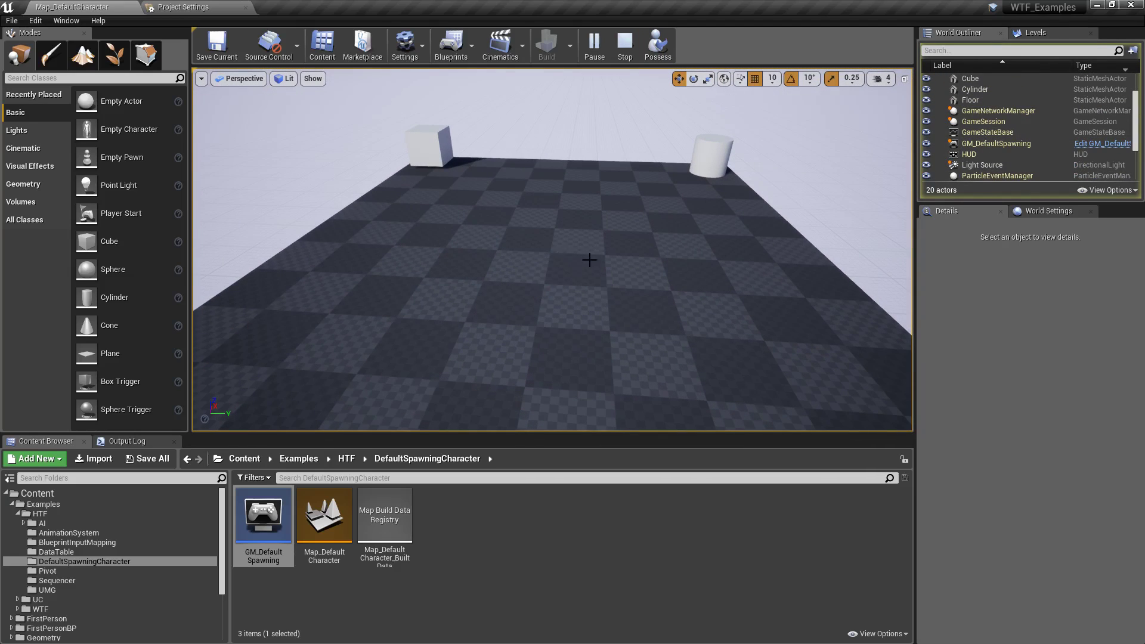
scroll(955, 142, "up", 4)
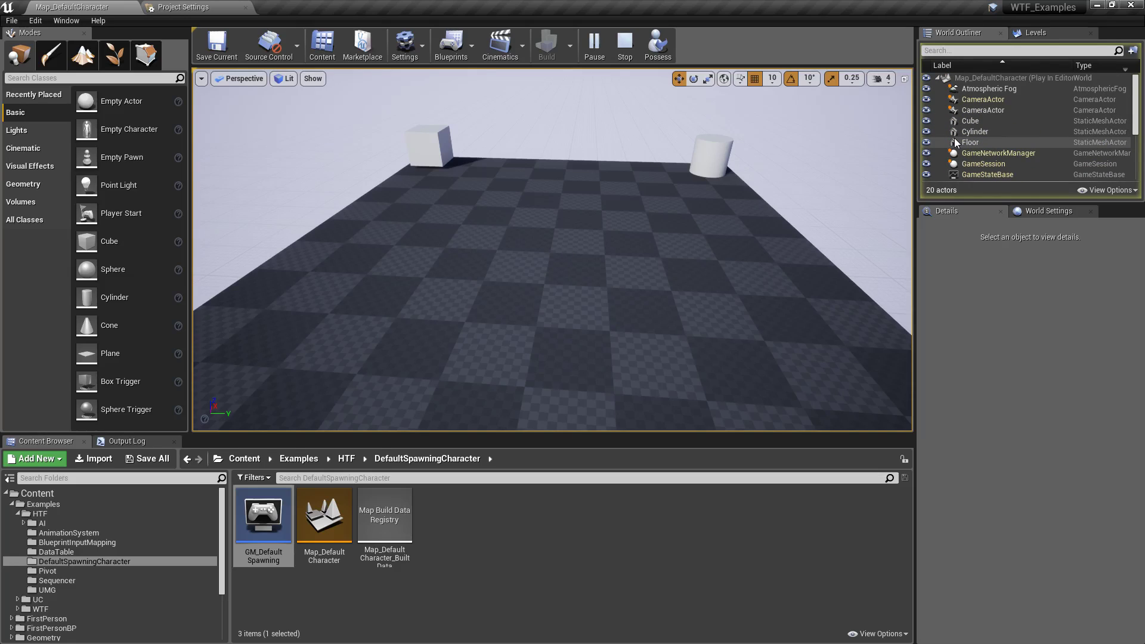
key("Escape")
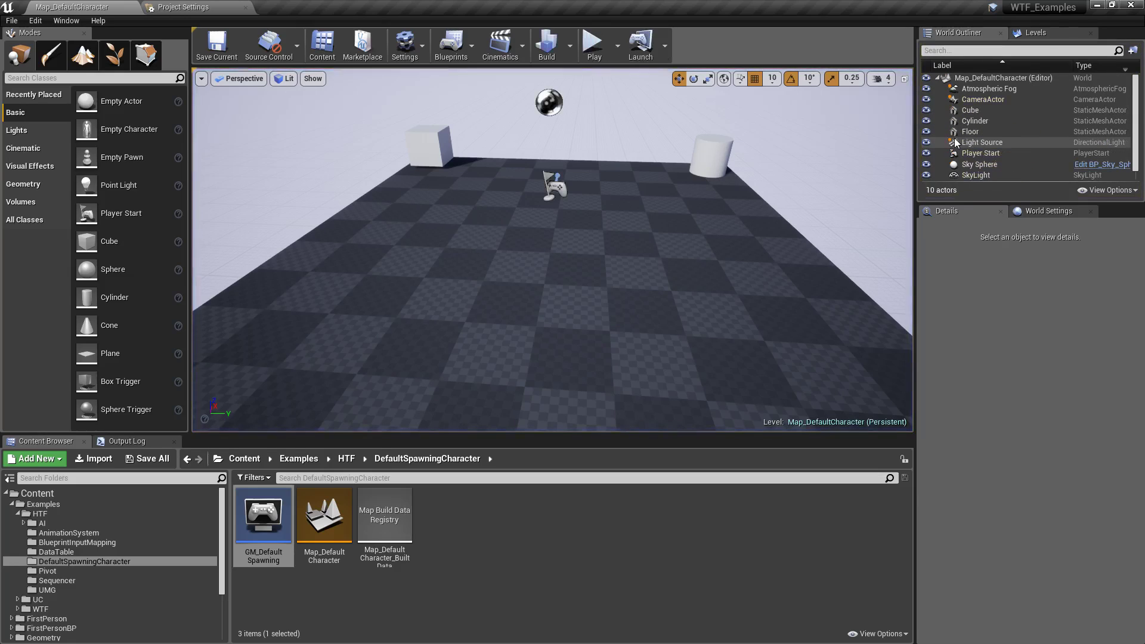
- Set Default GameMode back to ThirdPersonGameMode and close Project Settings
left_click(190, 7)
left_click(555, 126)
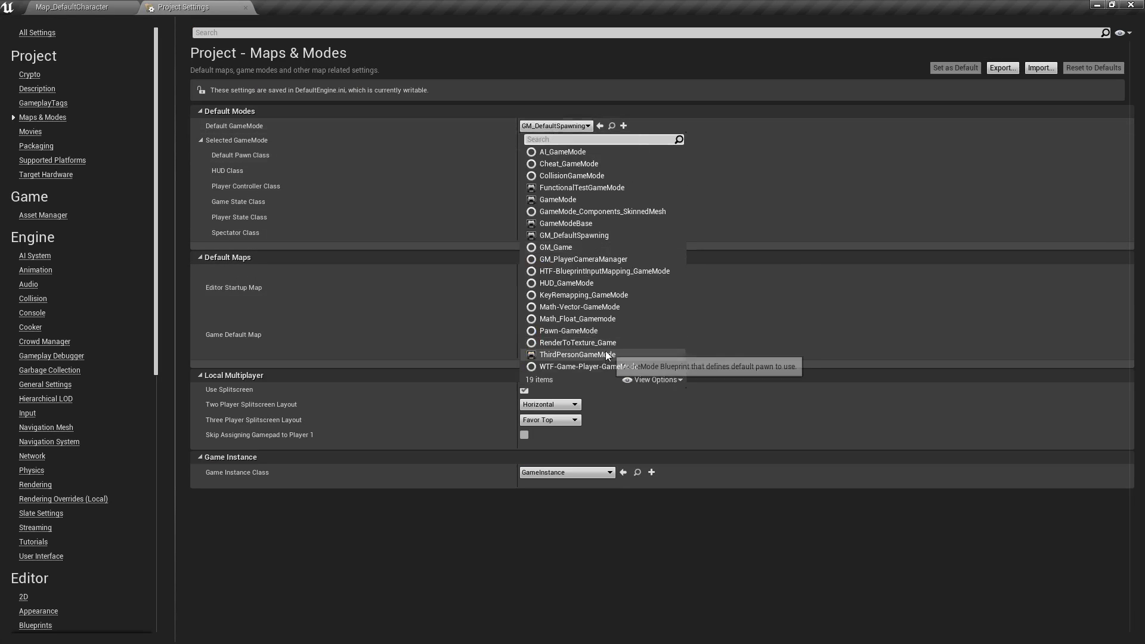
left_click(571, 356)
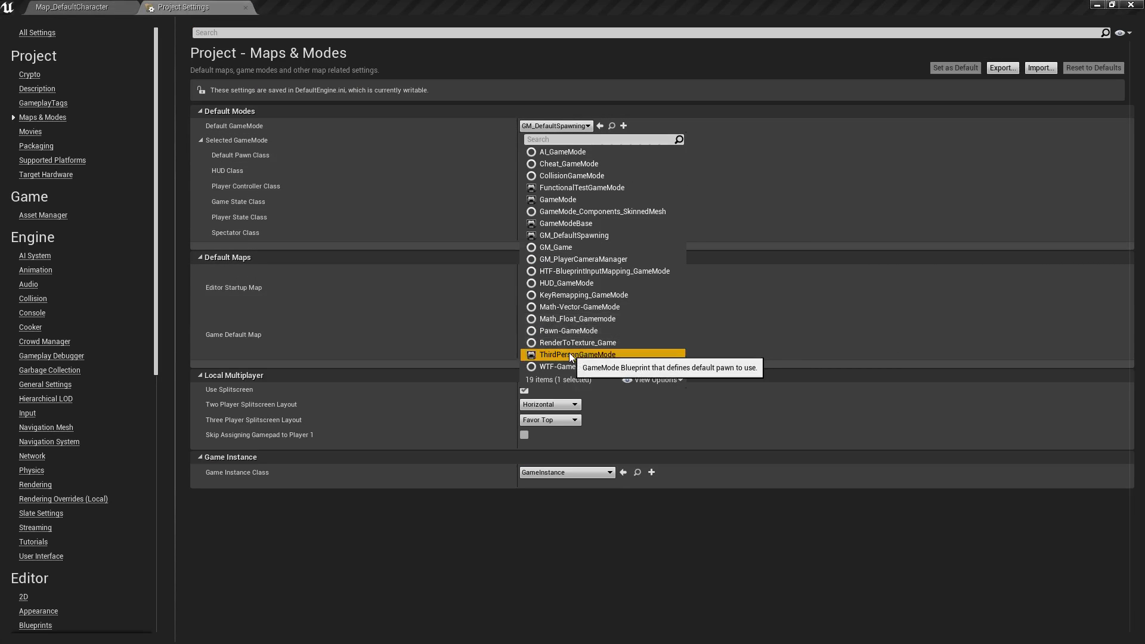
left_click(245, 8)
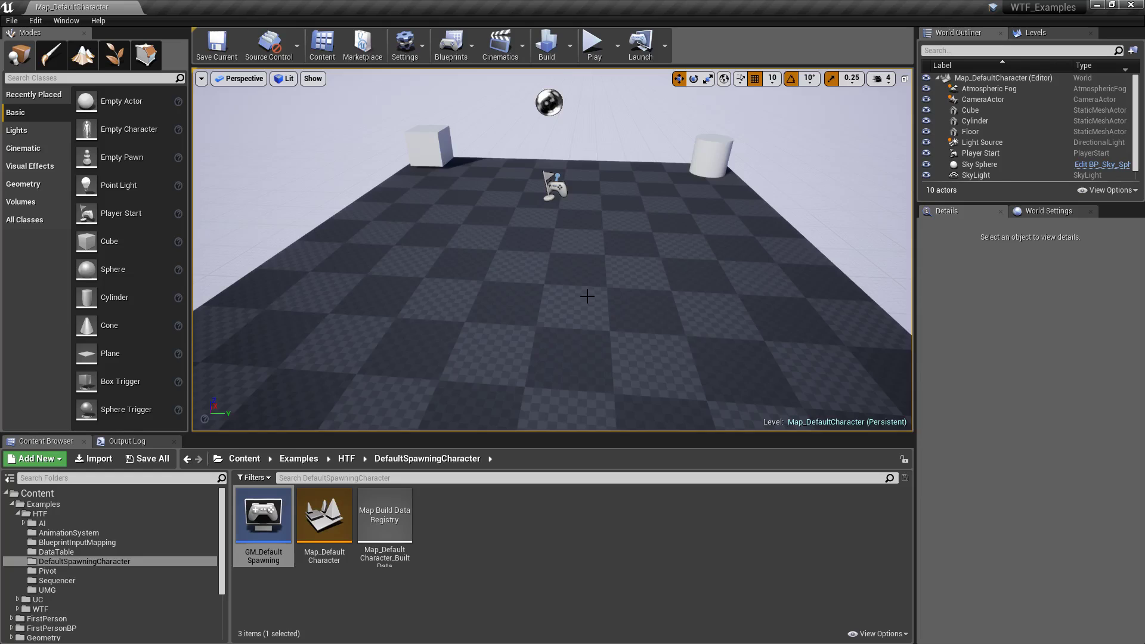
- Focus on the placed CameraActor and set its Auto Activate for Player to Player 0
right_click_drag(587, 296, 587, 296)
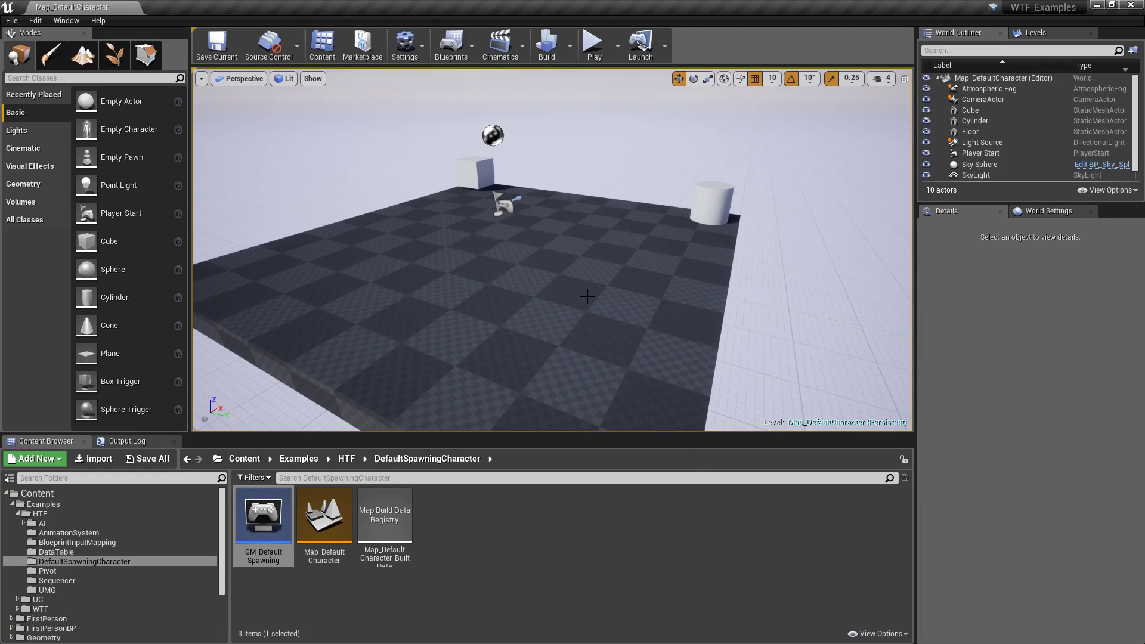
double_click(996, 99)
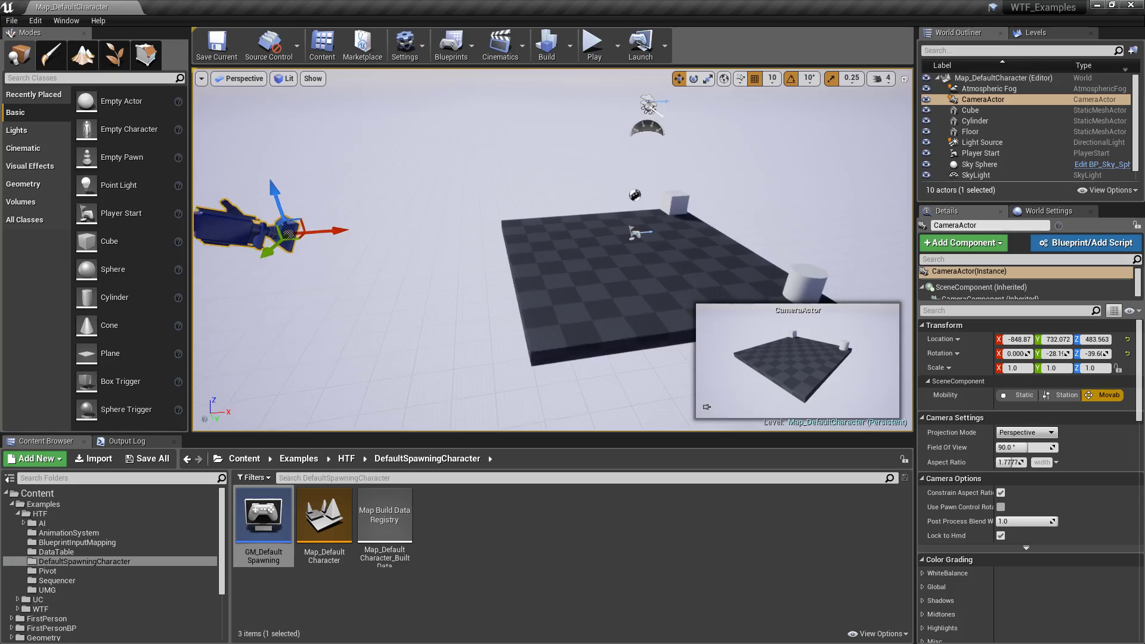
right_click_drag(587, 296, 587, 296)
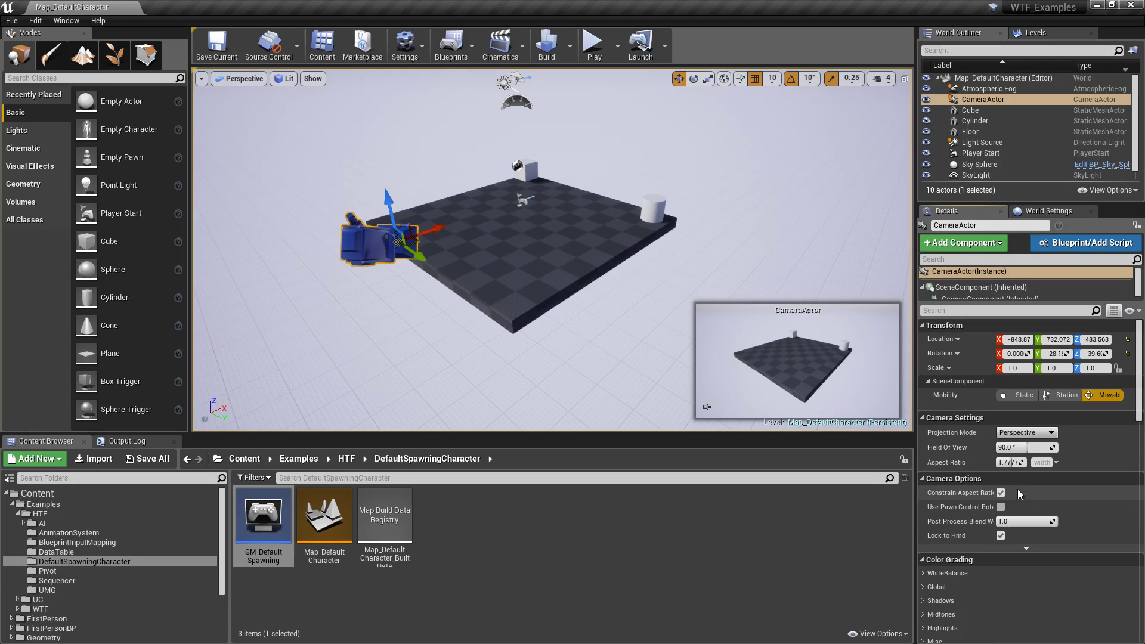
scroll(1001, 486, "down", 5)
scroll(989, 482, "down", 10)
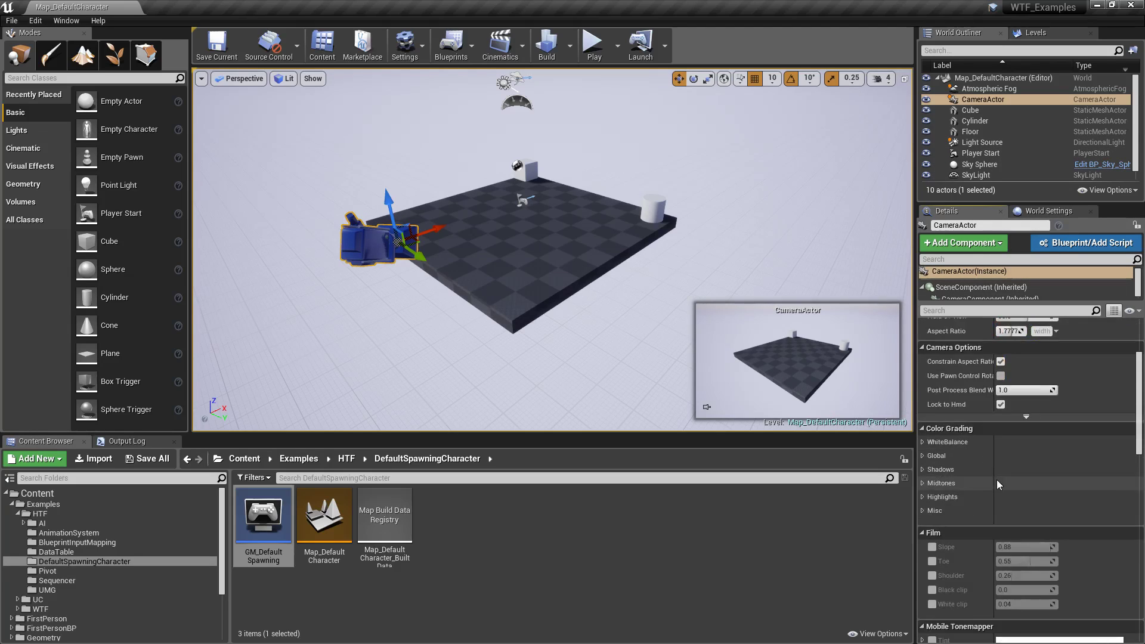
scroll(1008, 471, "down", 3)
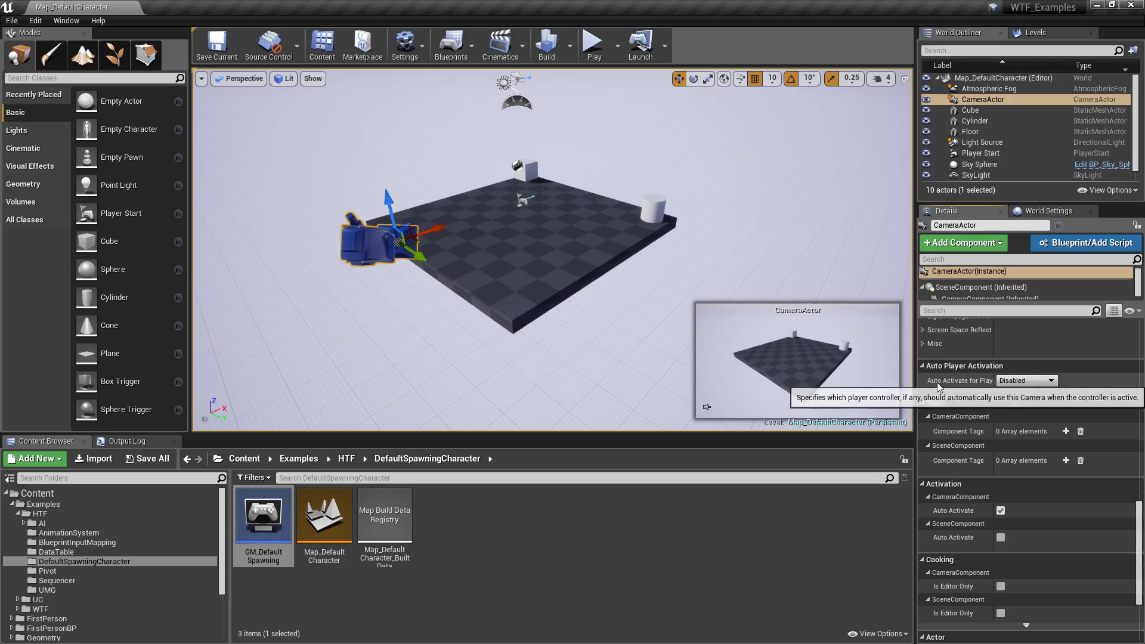
left_click_drag(995, 378, 1007, 378)
left_click(1032, 381)
left_click(1029, 398)
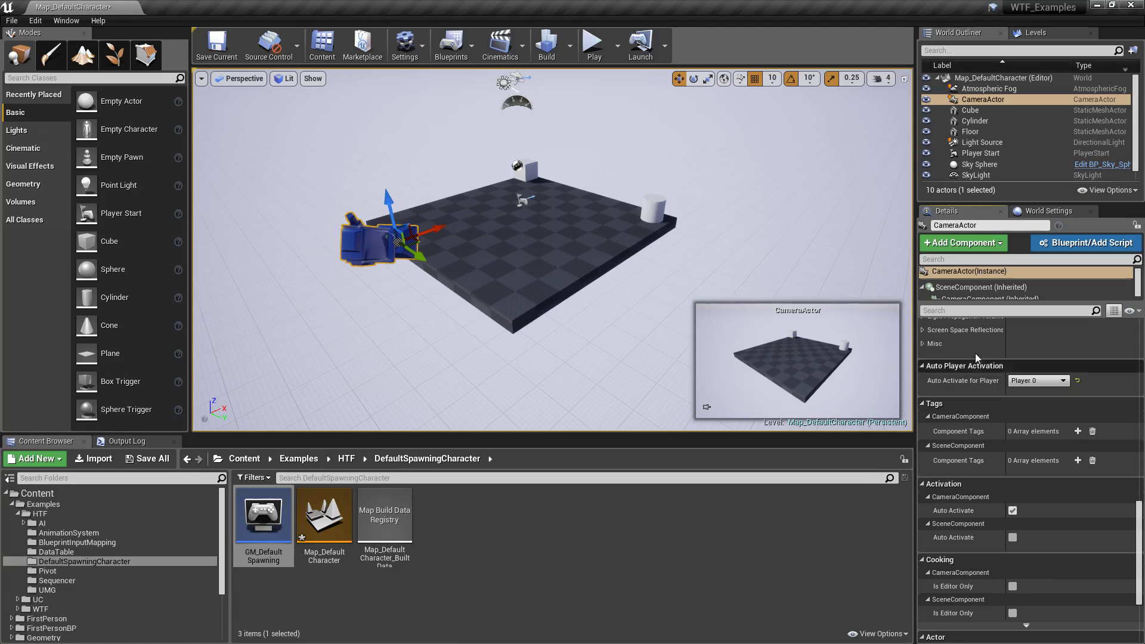
- Play the level and run the character around with W, A, S, D under the fixed camera
left_click(593, 47)
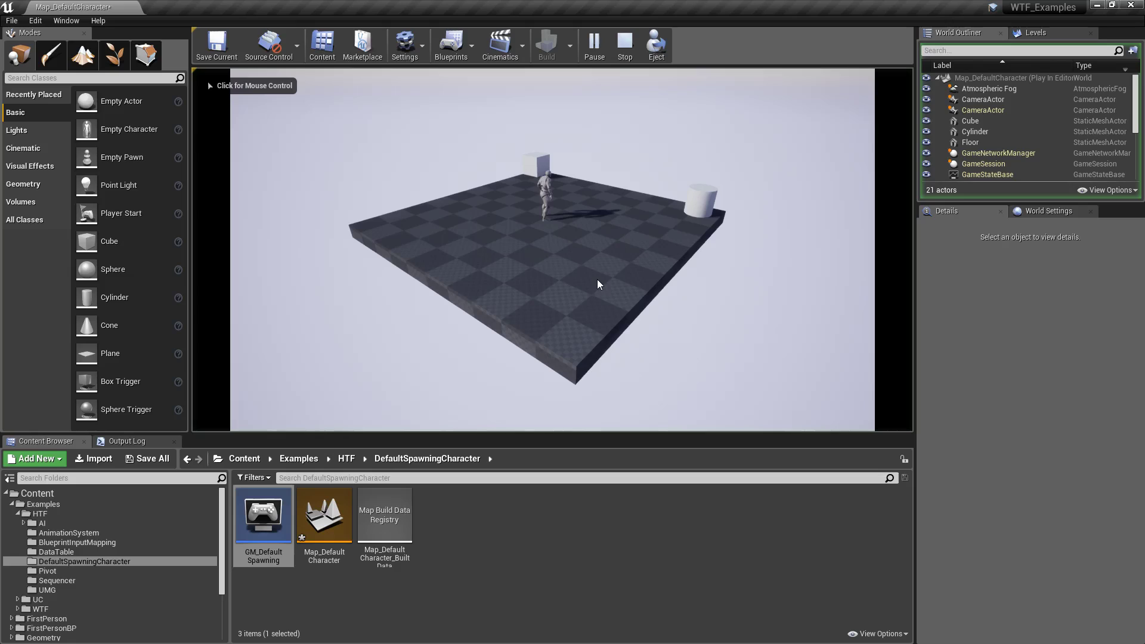
left_click(574, 356)
key("d")
key("a")
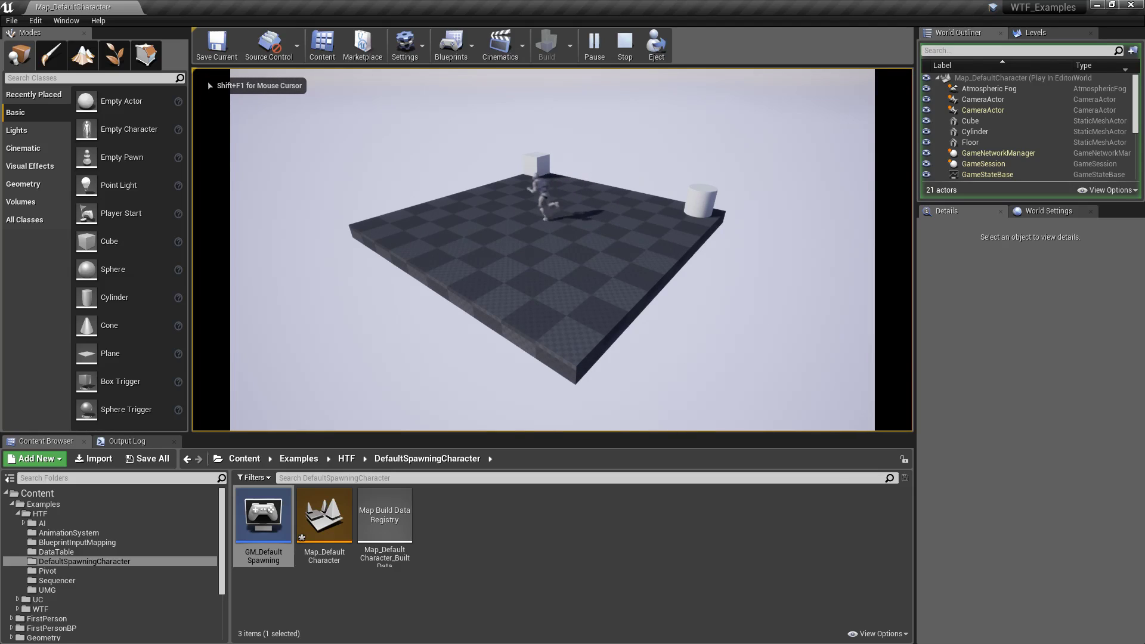
key("s")
key("d")
key("w")
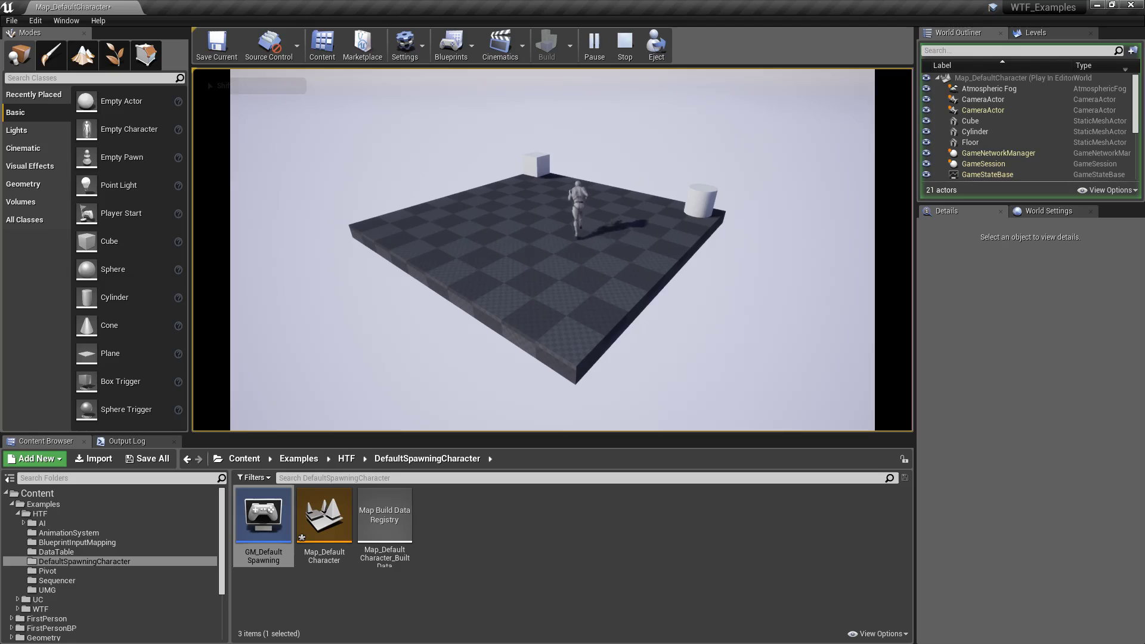
key("a")
key("d")
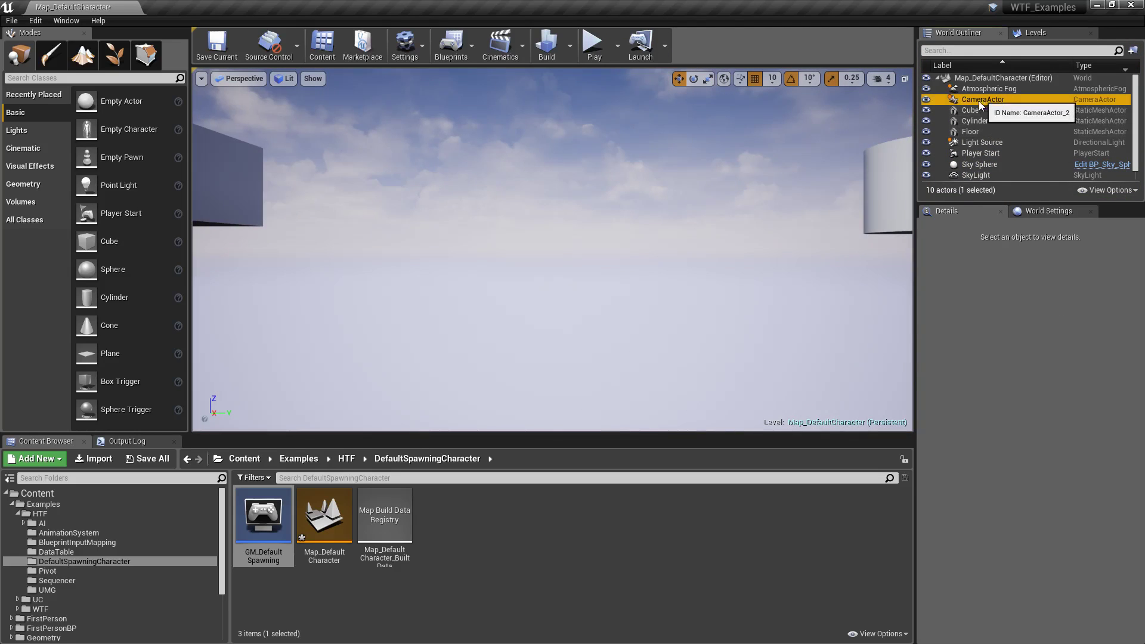
- Select the CameraActor, confirm its Player 0 auto-activation, and frame it in the viewport
left_click(983, 99)
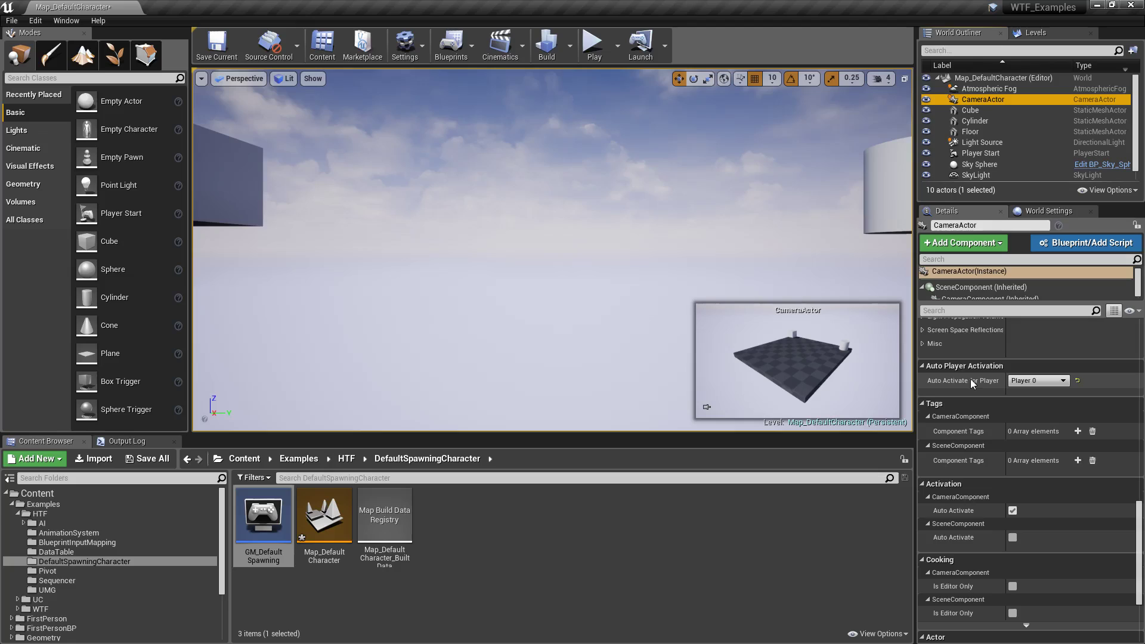
mouse_move(972, 383)
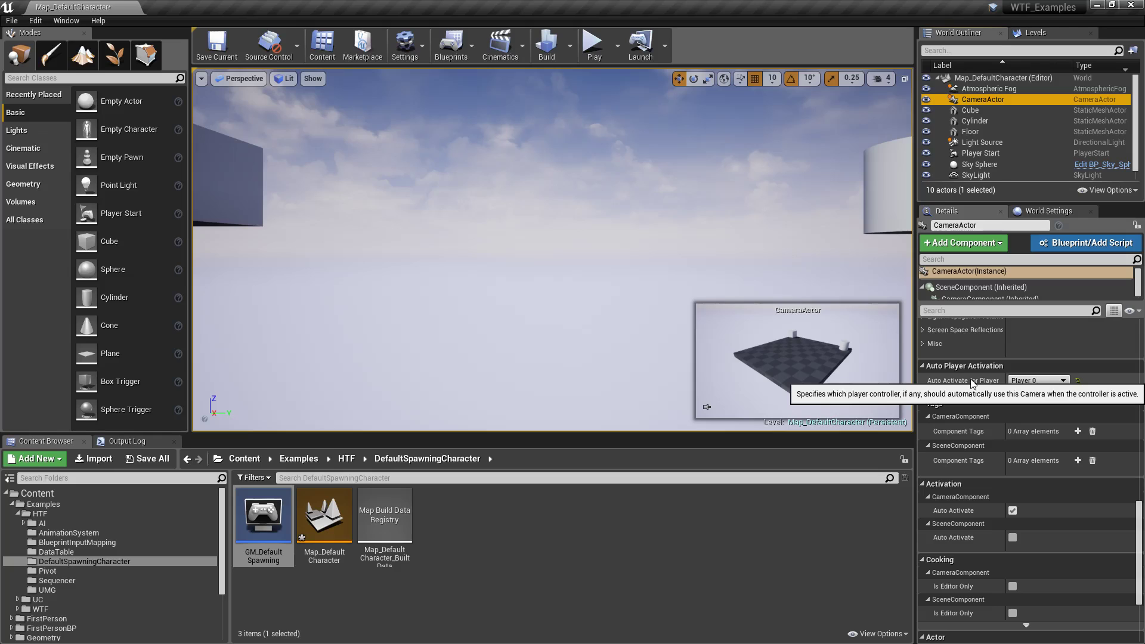
key("f")
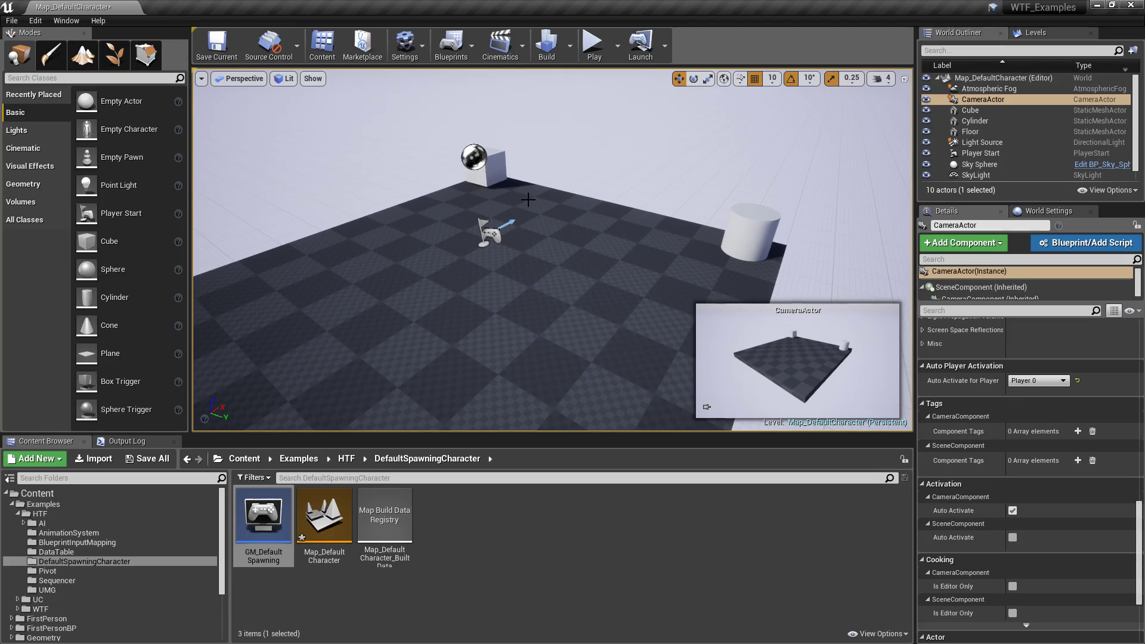
scroll(1137, 553, "up", 5)
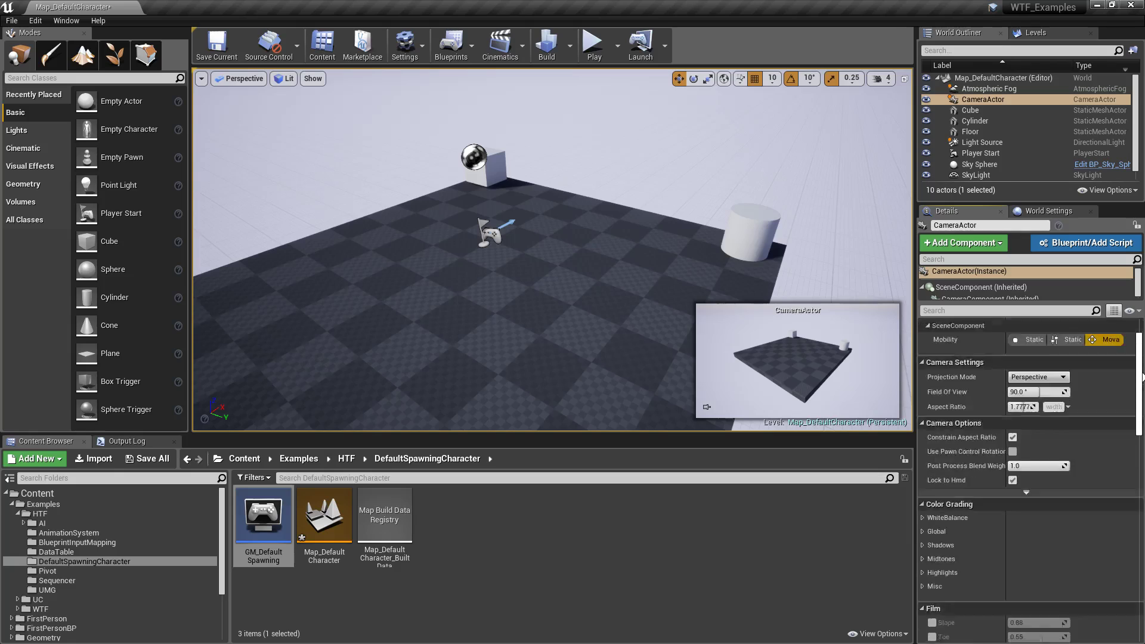
- Show the World Settings panel from the Window menu to view GameMode Override
left_click(1025, 212)
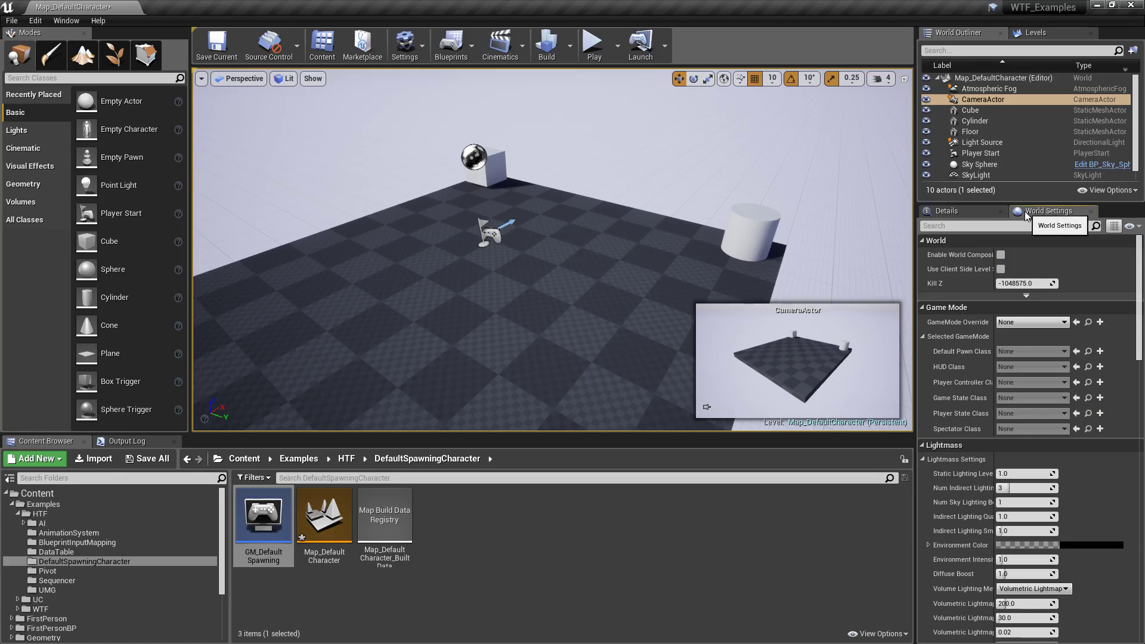
left_click(66, 20)
mouse_move(83, 43)
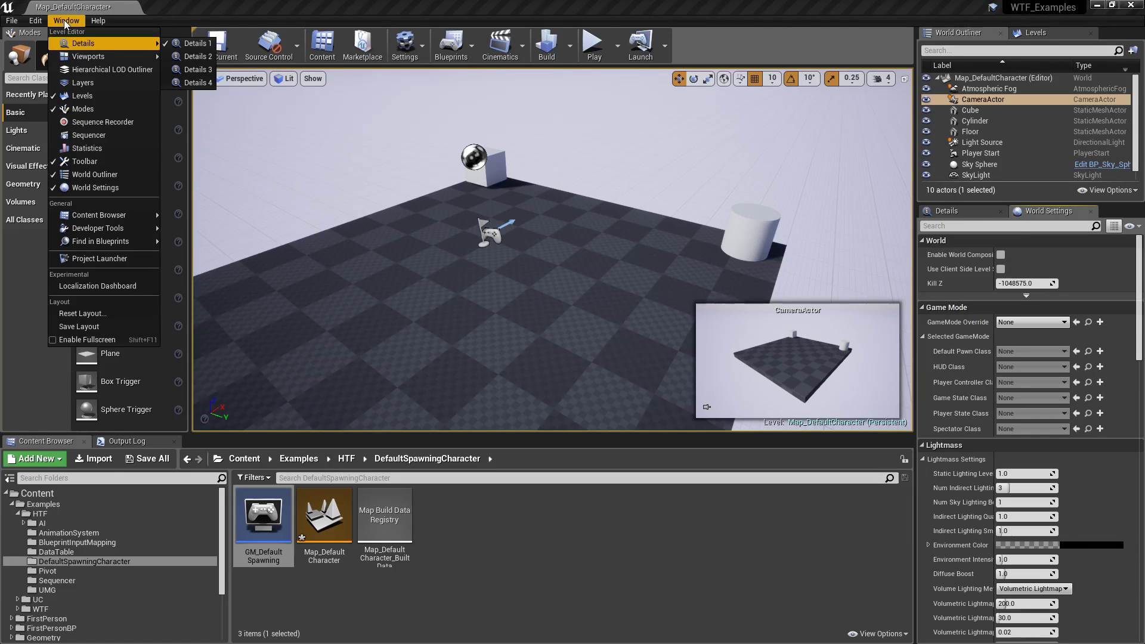
mouse_move(102, 233)
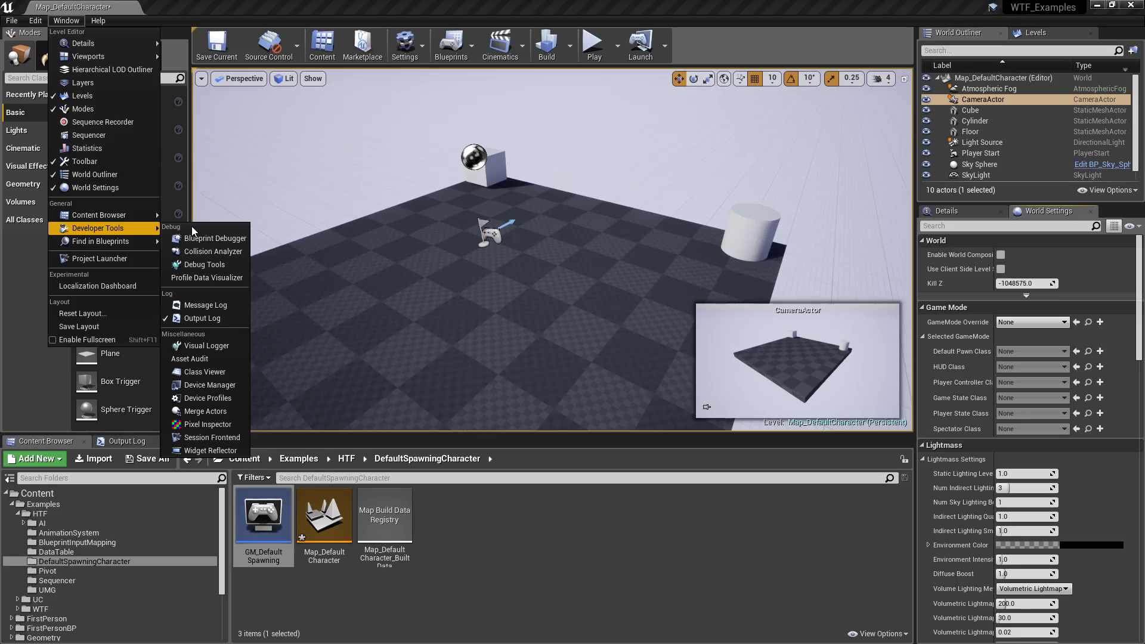
left_click(88, 188)
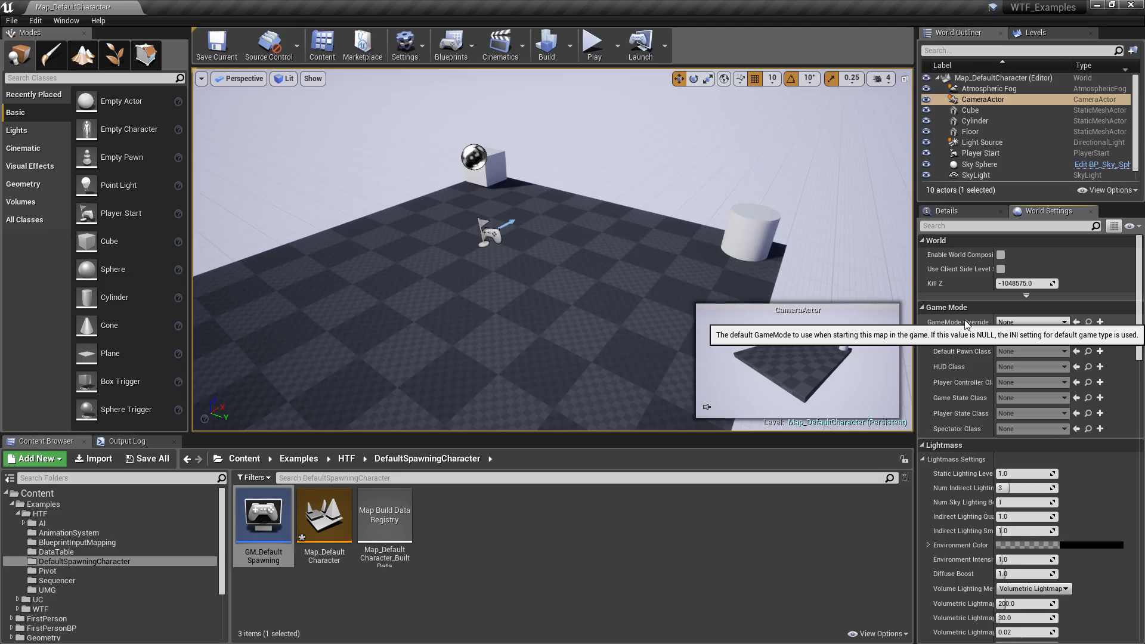
- Set GameMode Override to GM_DefaultSpawning and the CameraActor's Auto Activate for Player to Disabled
left_click(1029, 322)
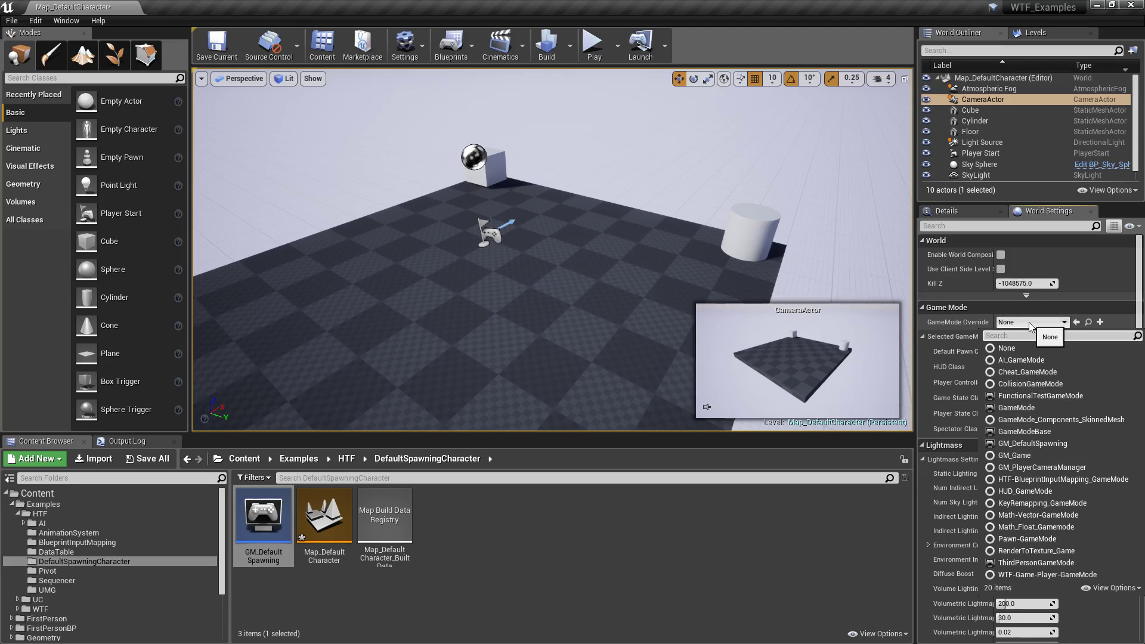
left_click(1024, 444)
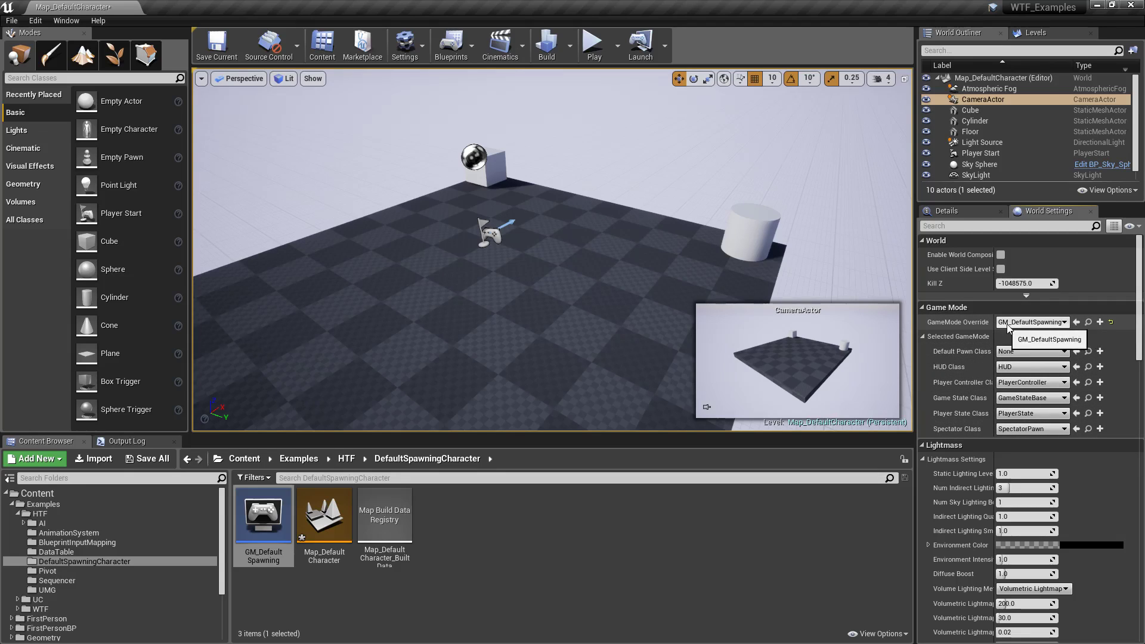
left_click(946, 211)
left_click(982, 97)
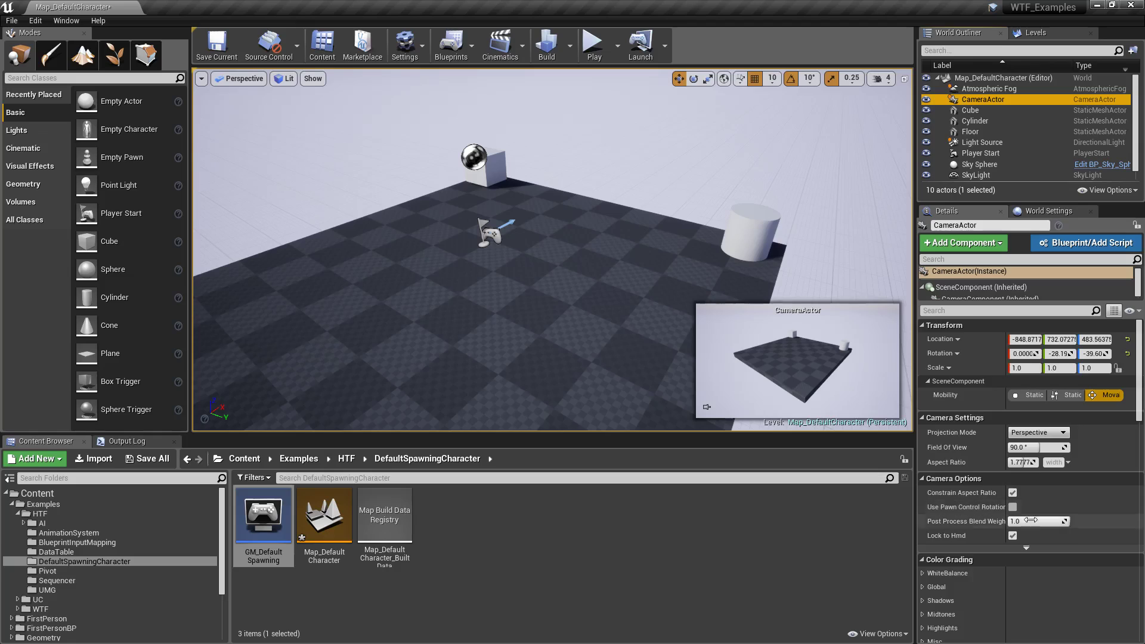
scroll(1026, 529, "down", 10)
scroll(1025, 529, "down", 5)
left_click(1026, 416)
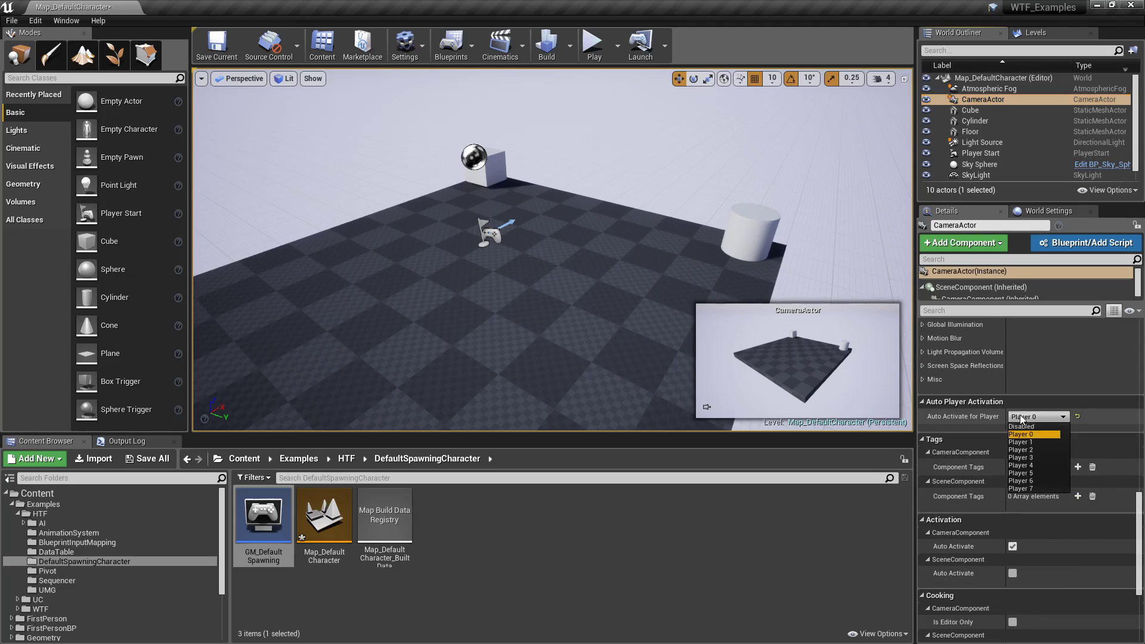
left_click(1011, 429)
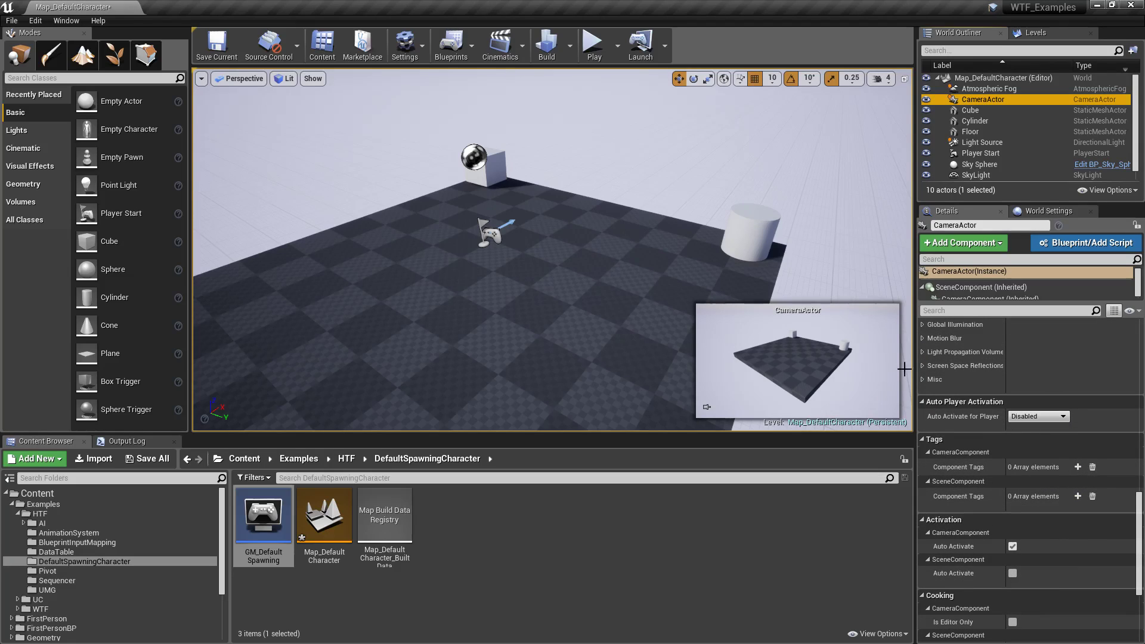
left_click(593, 43)
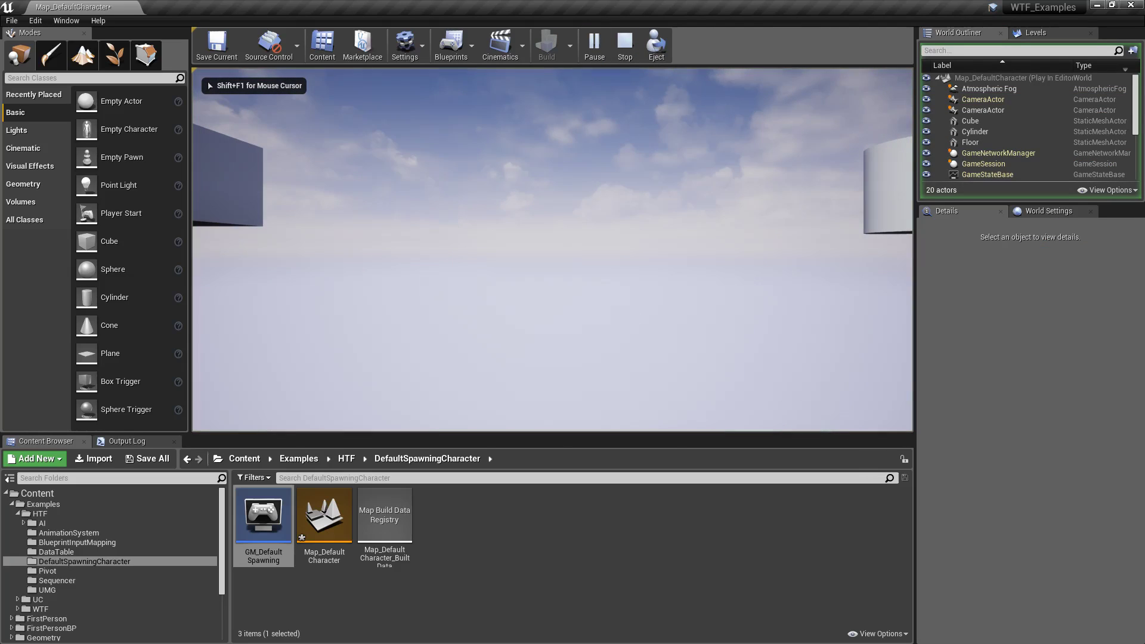
left_click(1064, 211)
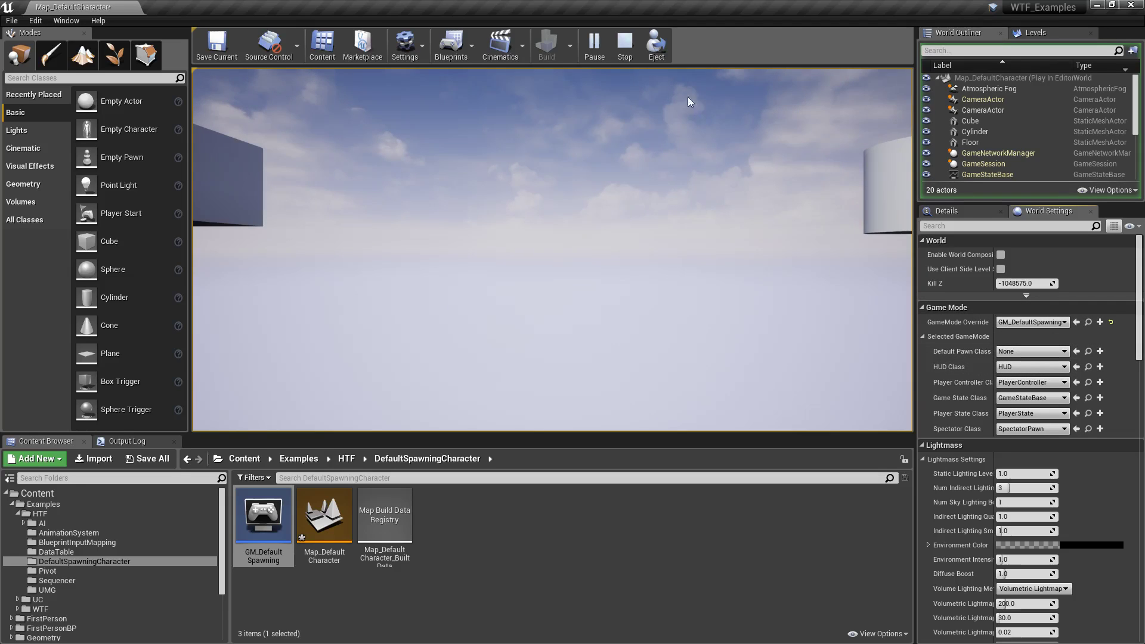
left_click(625, 45)
scroll(685, 198, "down", 3)
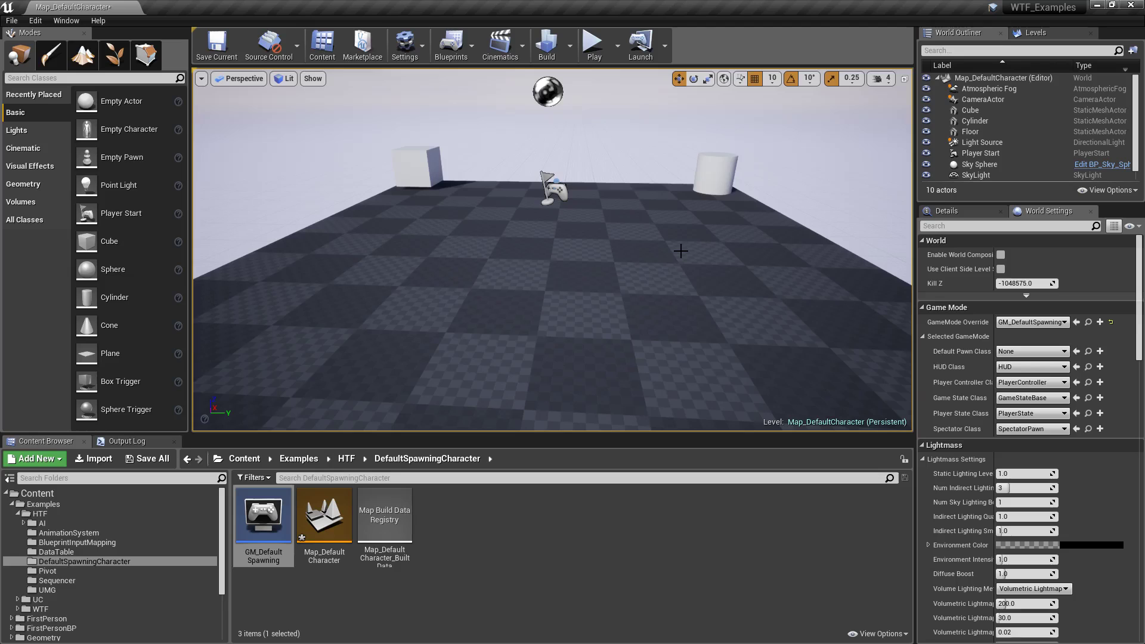
left_click(1032, 351)
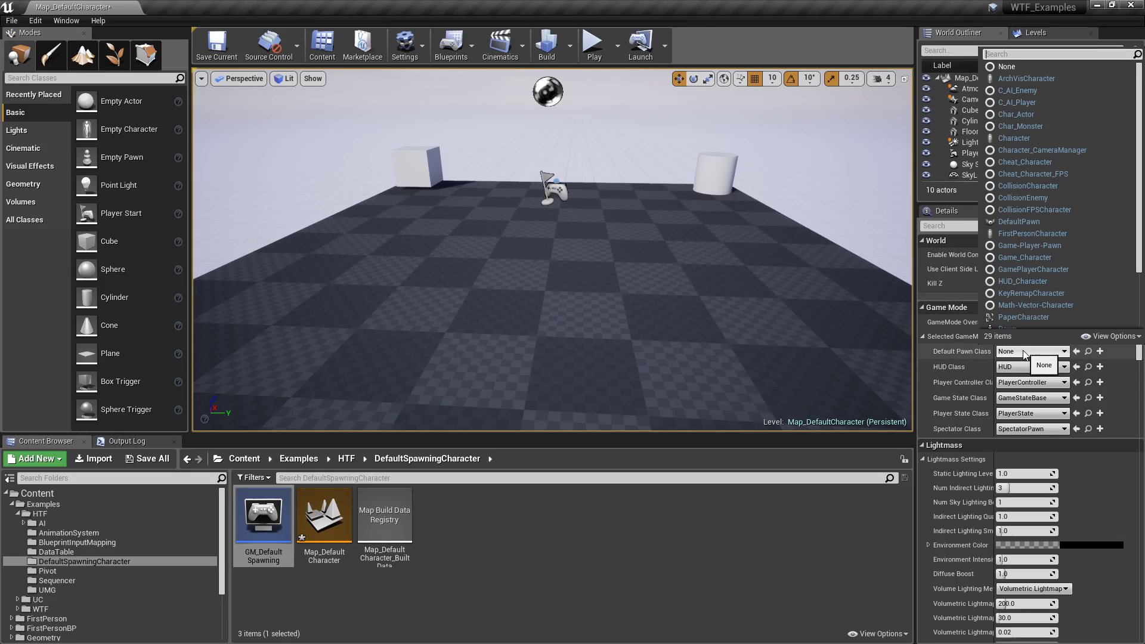
left_click(960, 351)
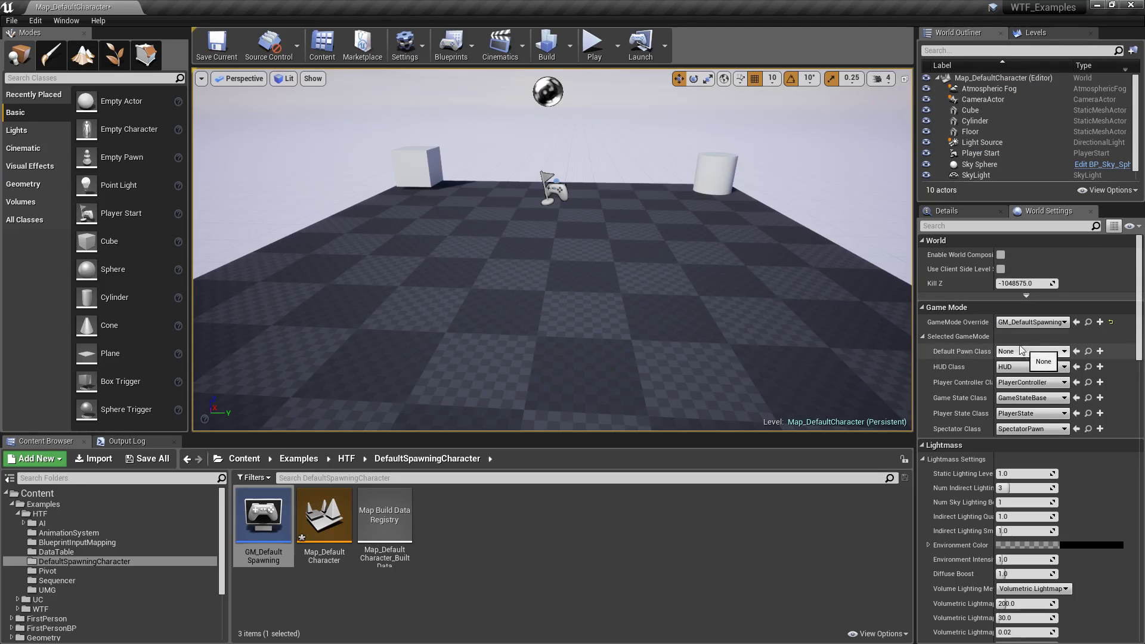
left_click(715, 316)
right_click_drag(715, 316, 787, 302)
left_click(981, 100)
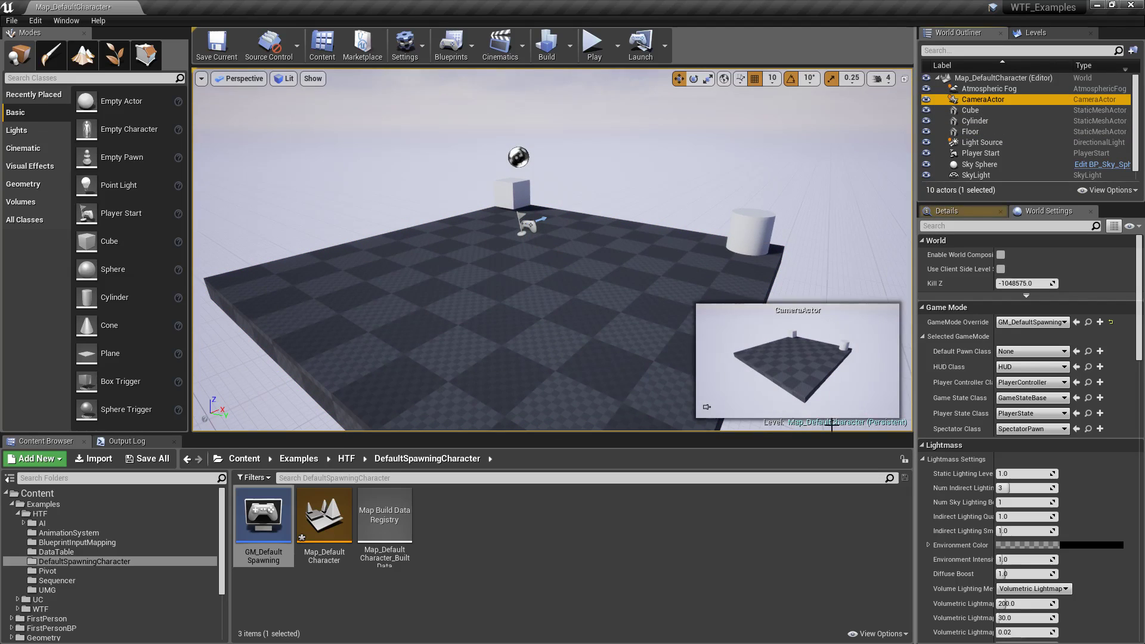
right_click_drag(744, 267, 757, 254)
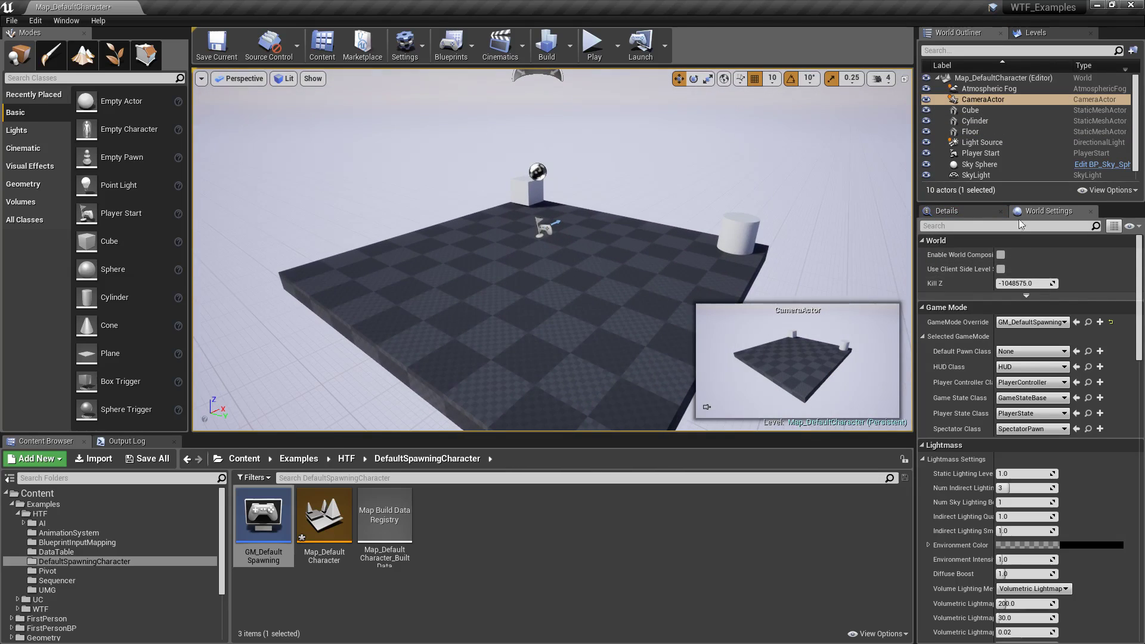
left_click(984, 212)
scroll(1020, 466, "down", 5)
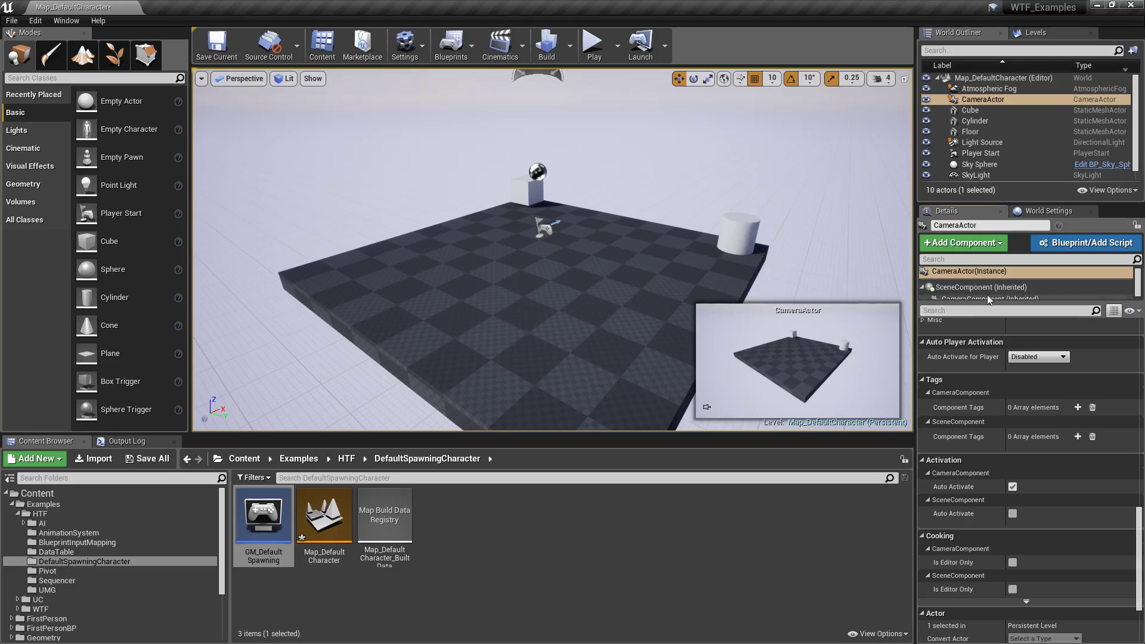
left_click(1048, 211)
right_click_drag(653, 269, 679, 248)
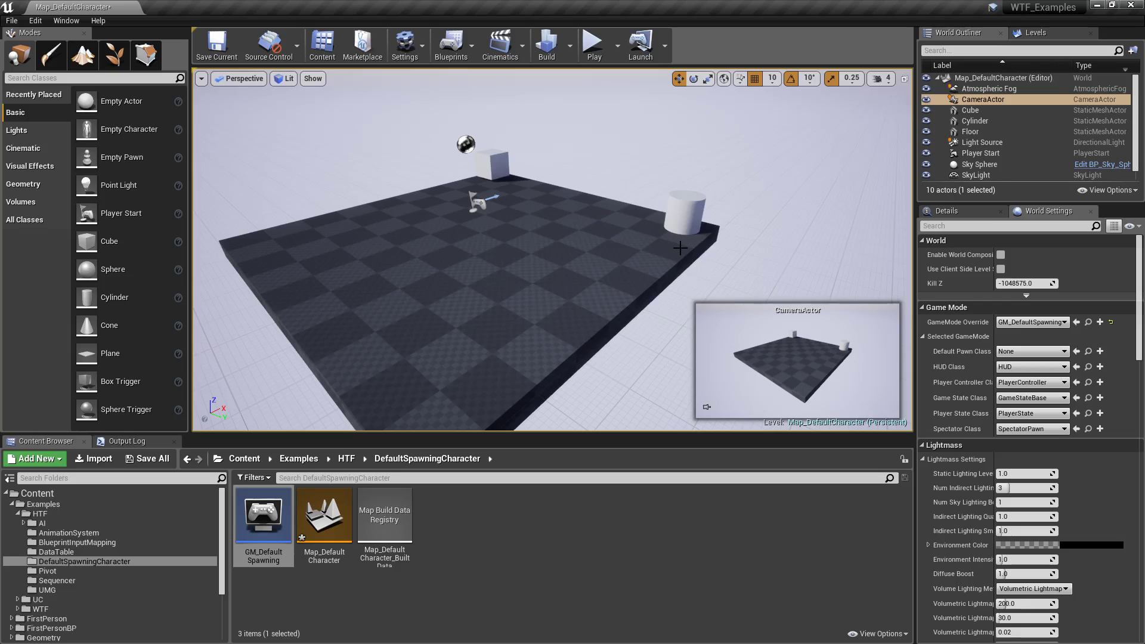
right_click_drag(712, 273, 685, 268)
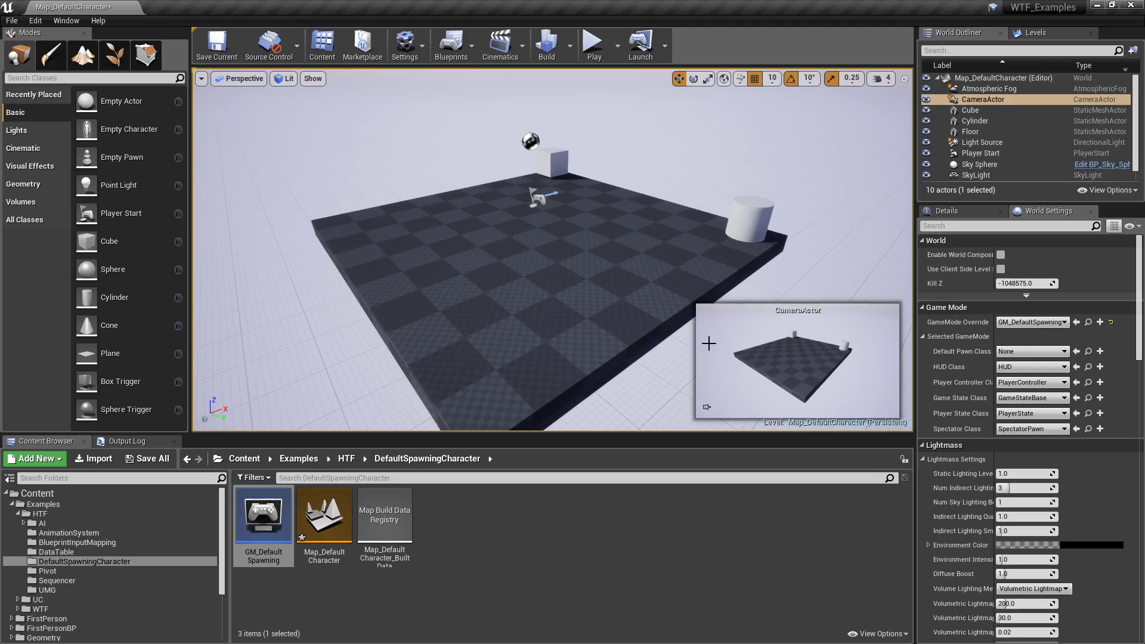
- Place a ThirdPersonCharacter from ThirdPersonBP > Blueprints at the floor's left edge
scroll(50, 609, "down", 5)
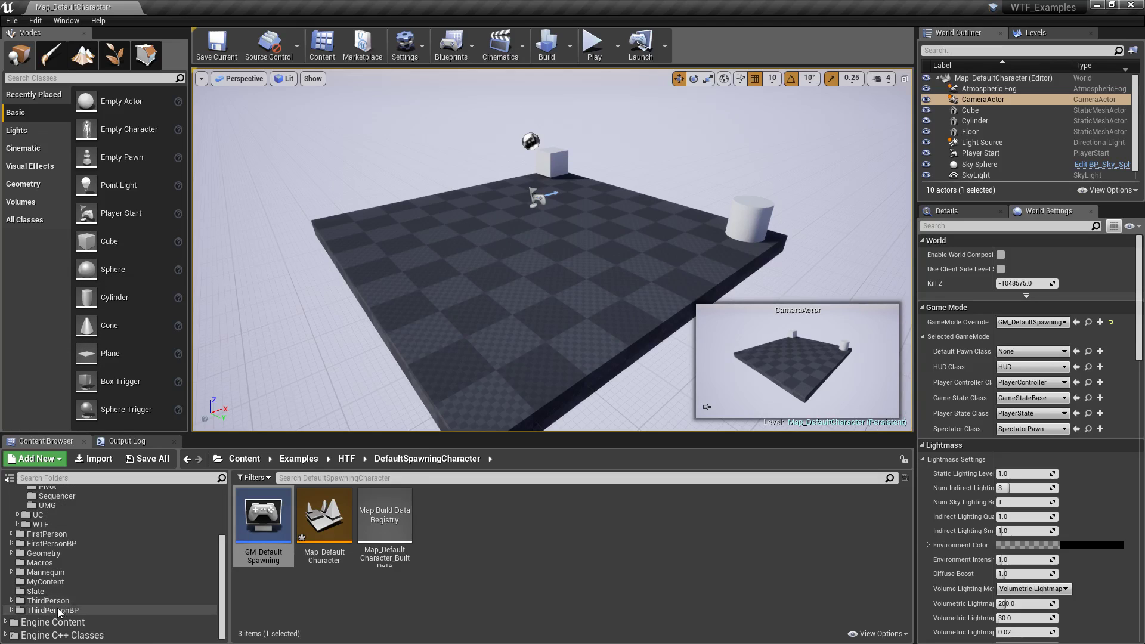
left_click(52, 609)
double_click(45, 609)
double_click(263, 514)
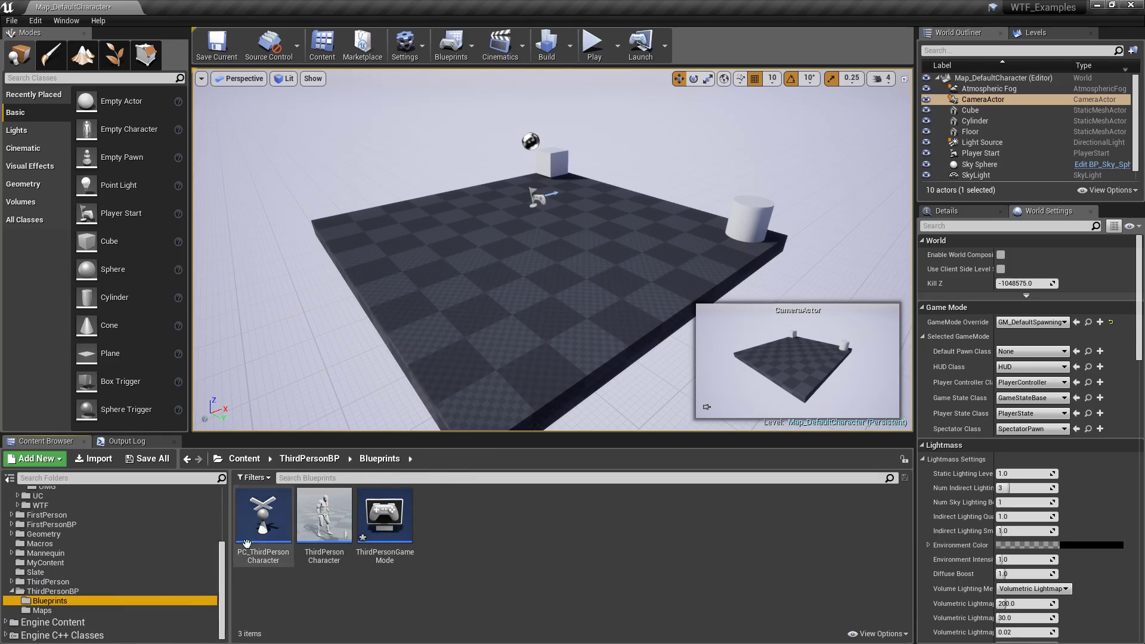
left_click_drag(324, 514, 389, 205)
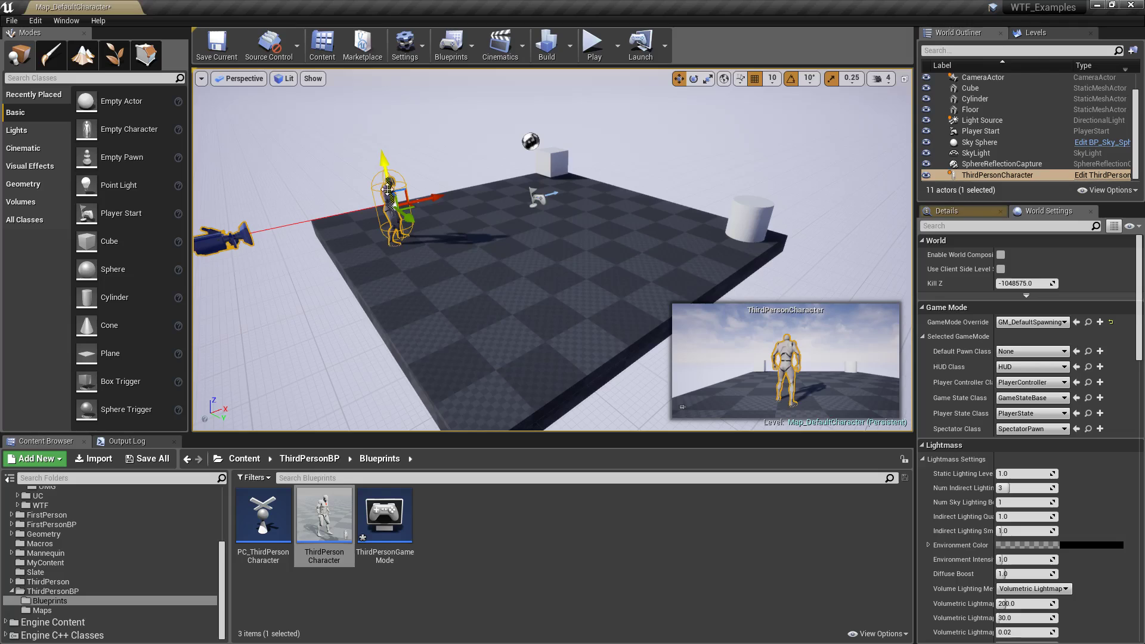
- Rotate the placed ThirdPersonCharacter around its vertical axis
key("e")
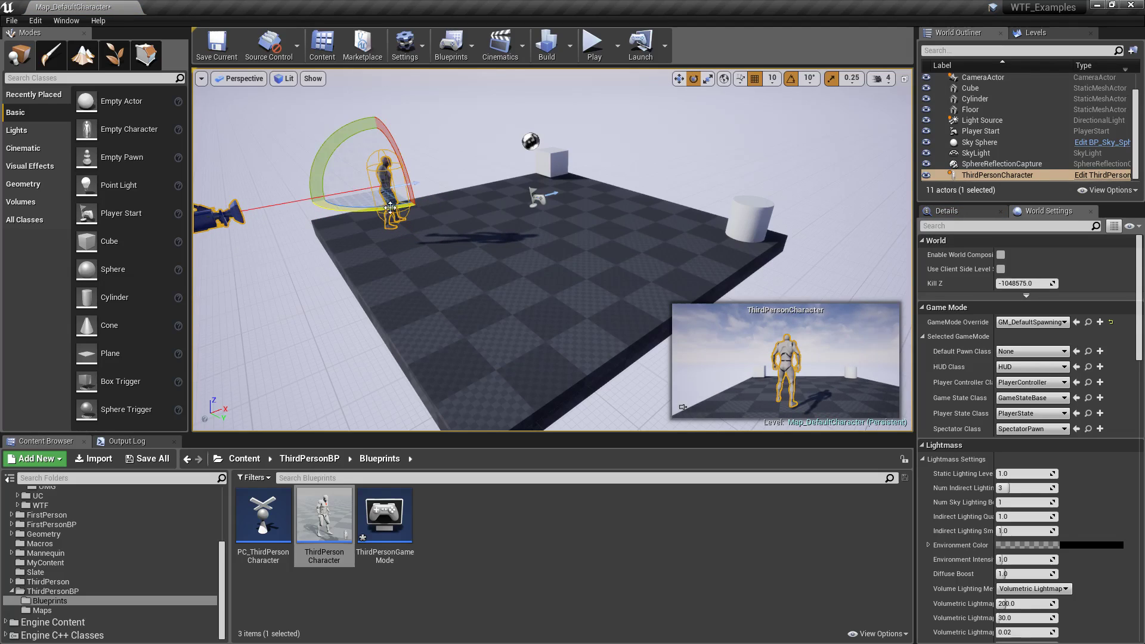
left_click_drag(431, 192, 406, 179)
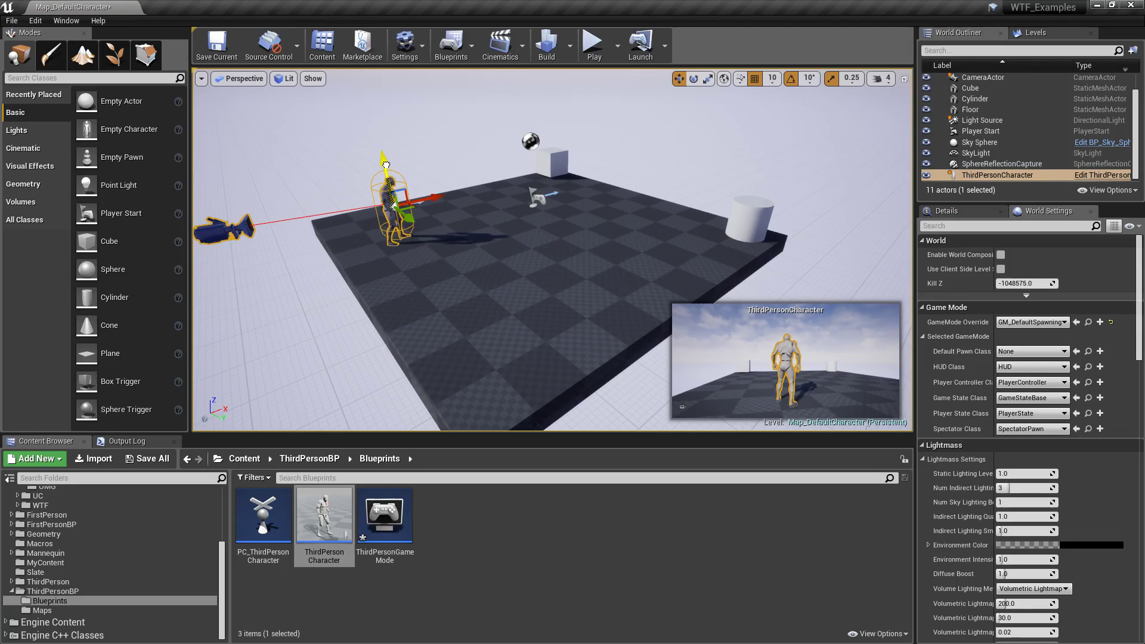
key("w")
- Set the ThirdPersonCharacter's Auto Possess Player to Player 0
left_click(969, 212)
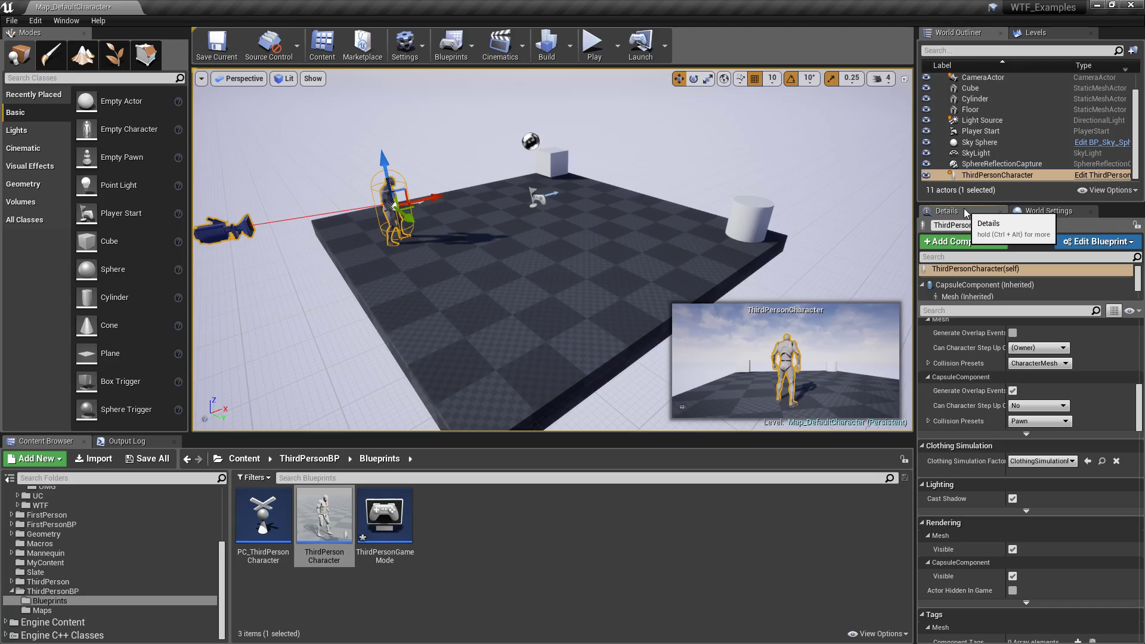
left_click_drag(1140, 398, 1136, 602)
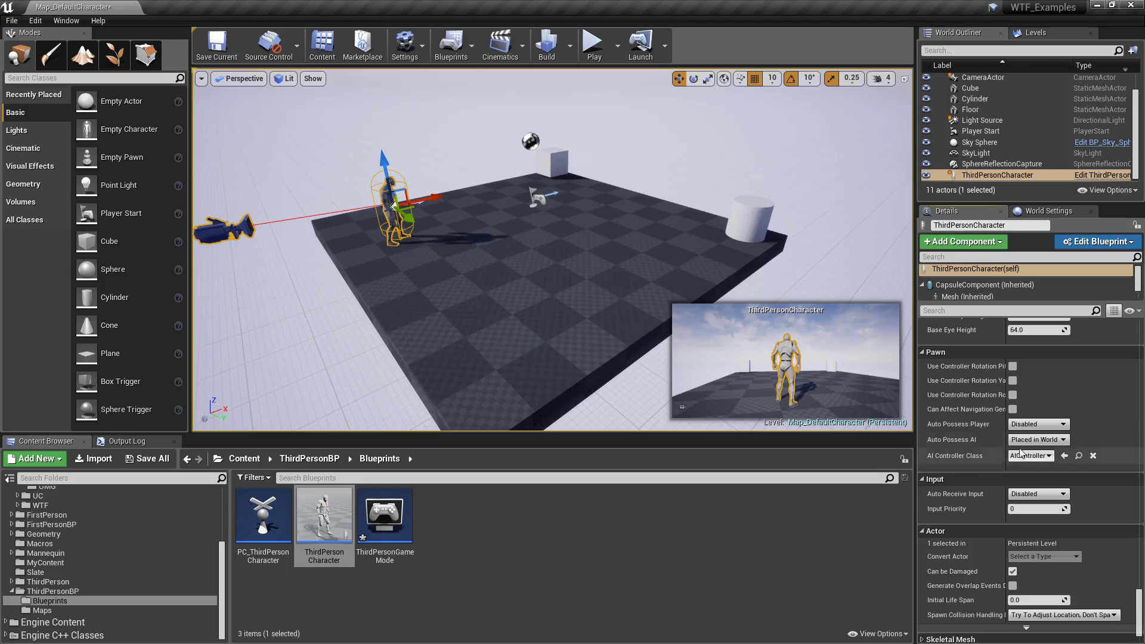
mouse_move(964, 427)
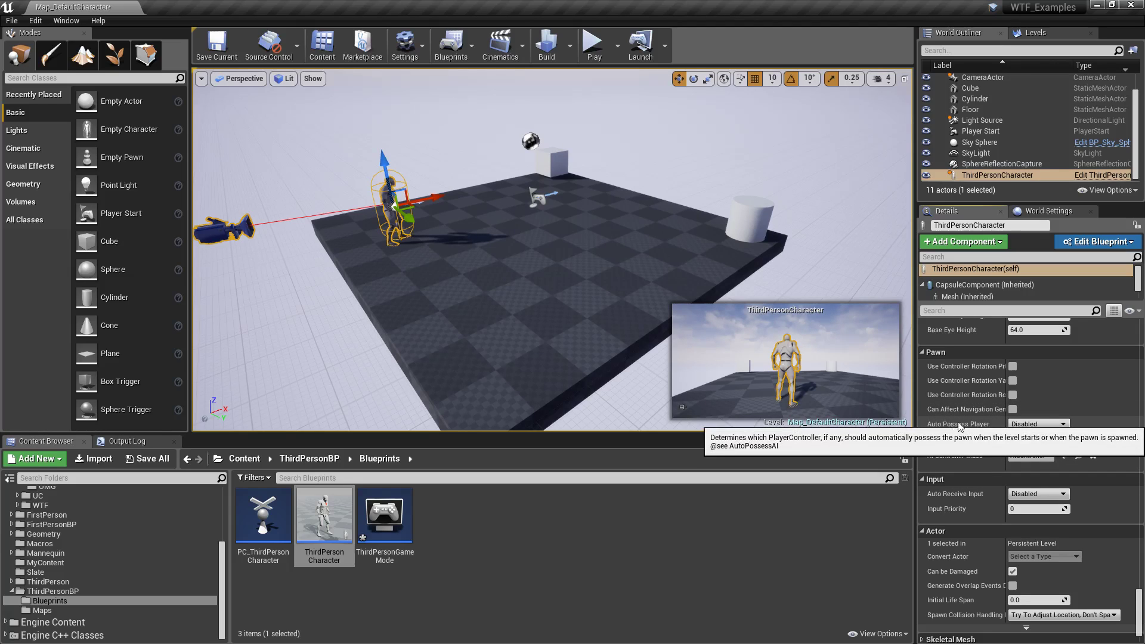
left_click(1037, 424)
left_click(1024, 445)
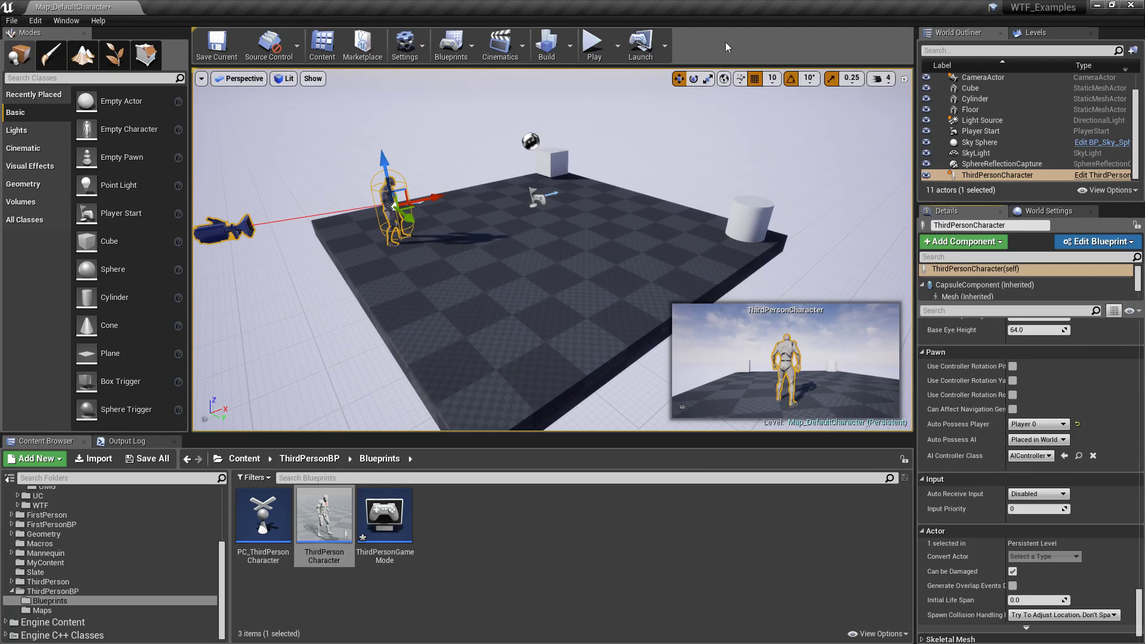
- Run a game preview driving the character, check World Settings, then reselect the character
left_click(592, 45)
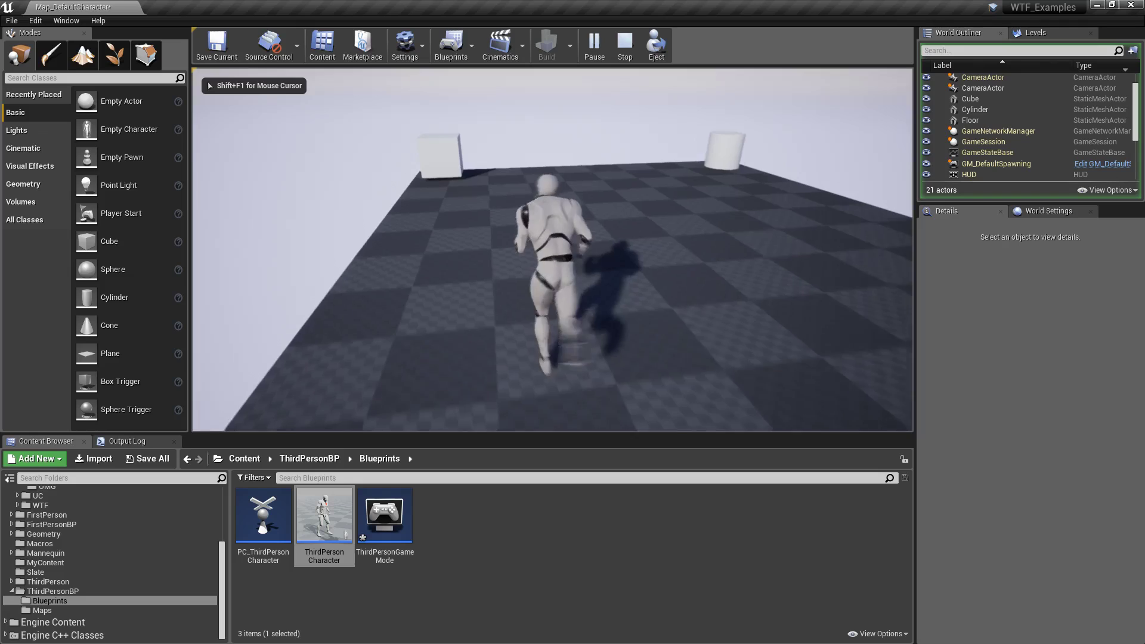
key("Escape")
left_click(1041, 211)
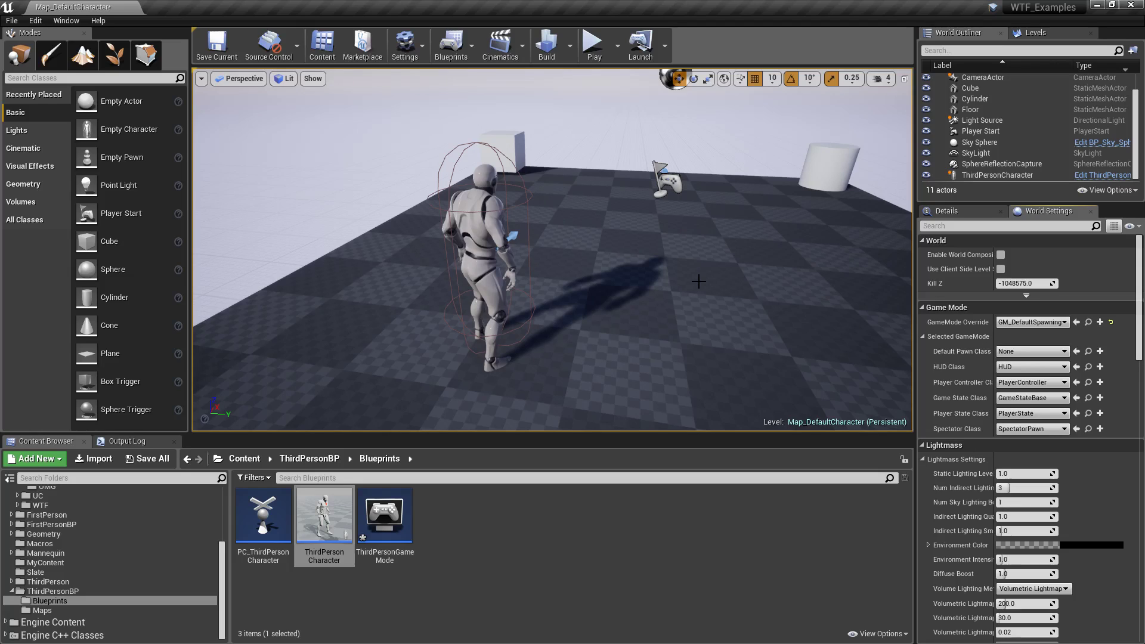
scroll(705, 283, "down", 6)
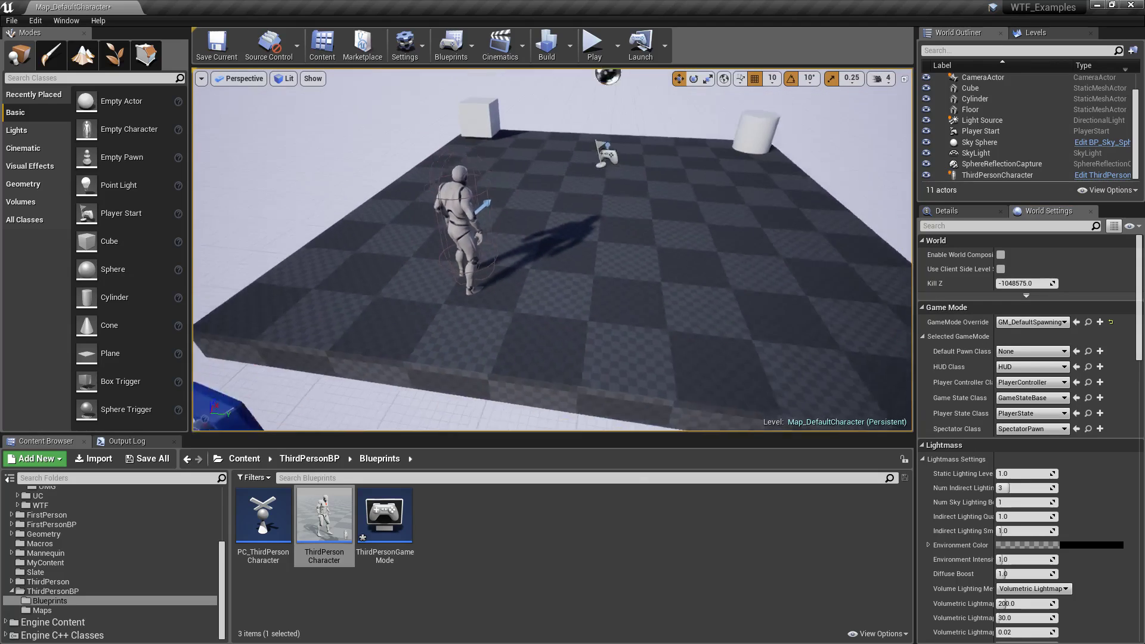
left_click(966, 214)
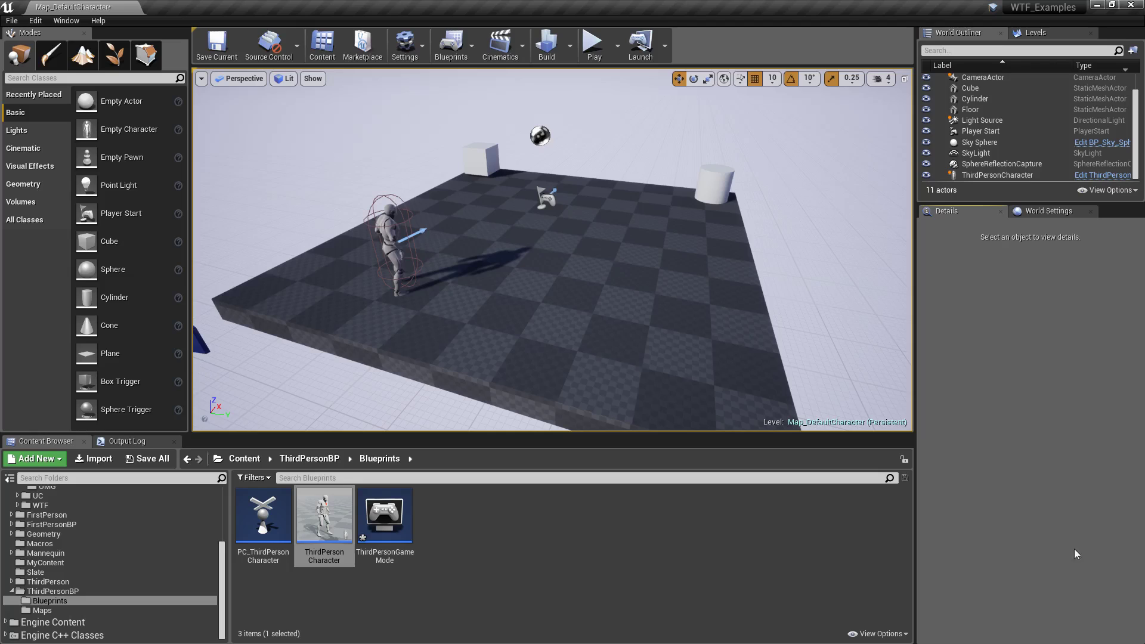
left_click(376, 241)
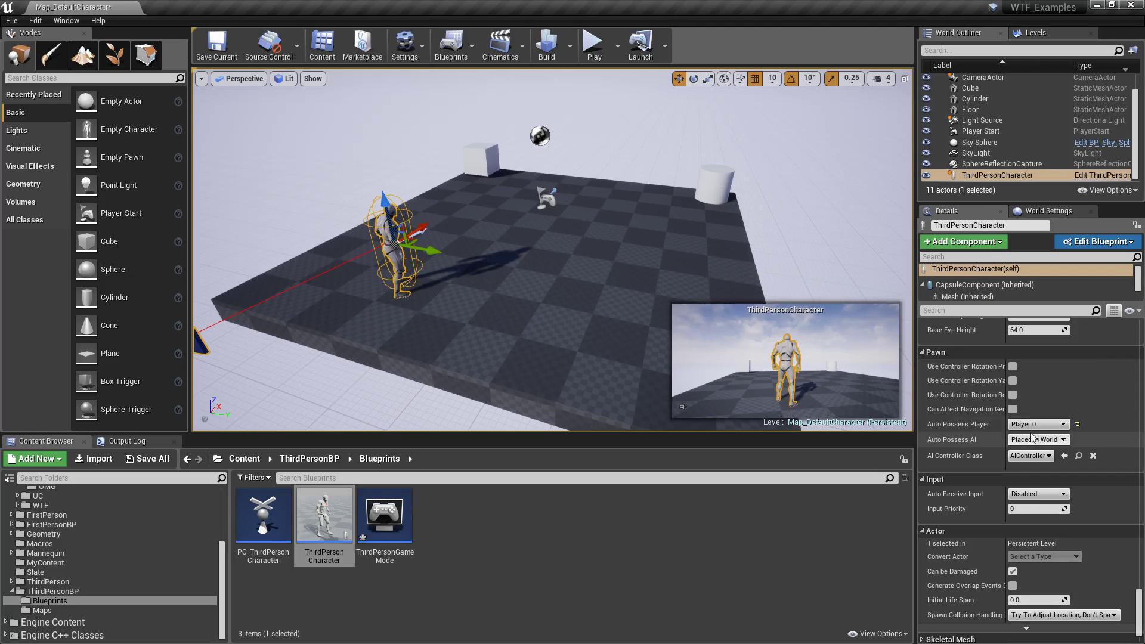
- Delete the placed ThirdPersonCharacter from the level
right_click_drag(775, 262, 818, 251)
left_click(1048, 211)
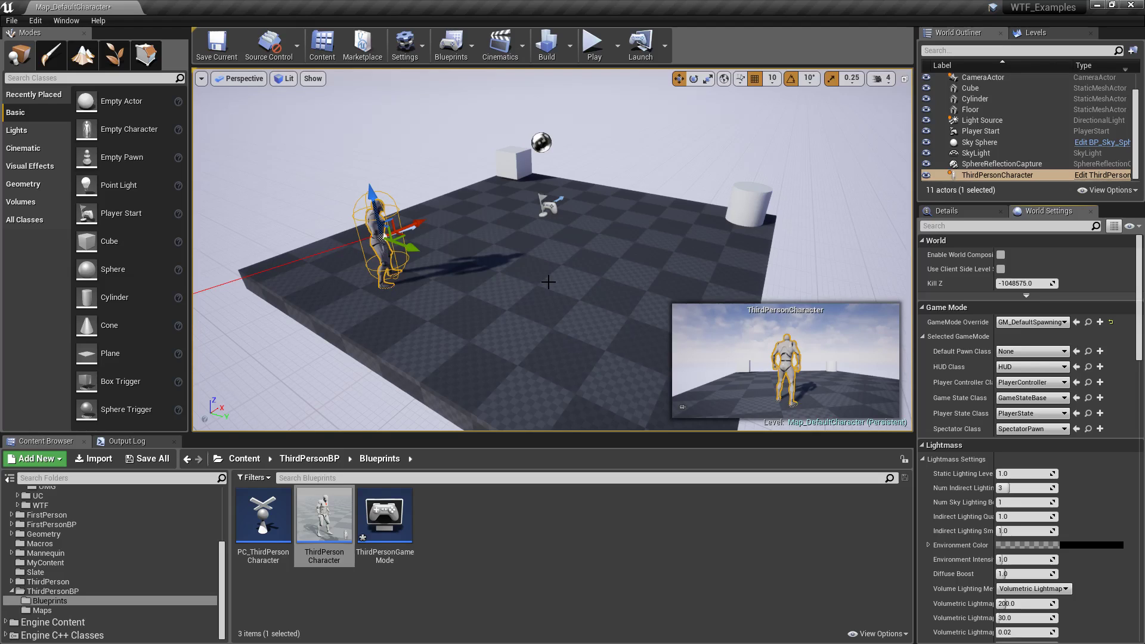
key("Delete")
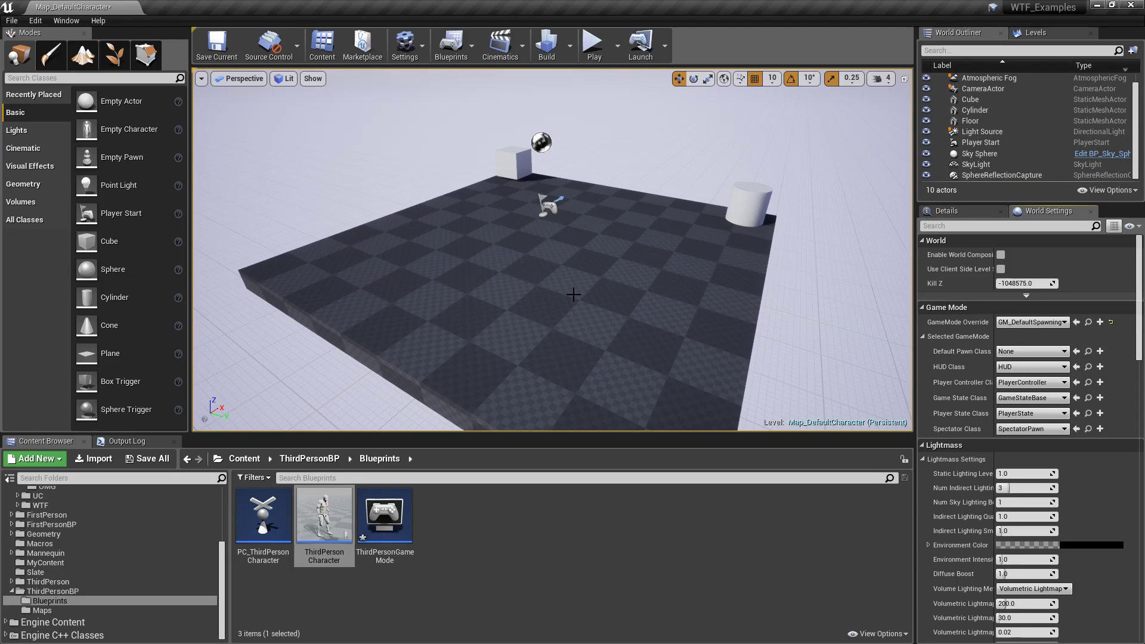
- Select the CameraActor and show its properties in the Details panel
right_click_drag(601, 297, 575, 272)
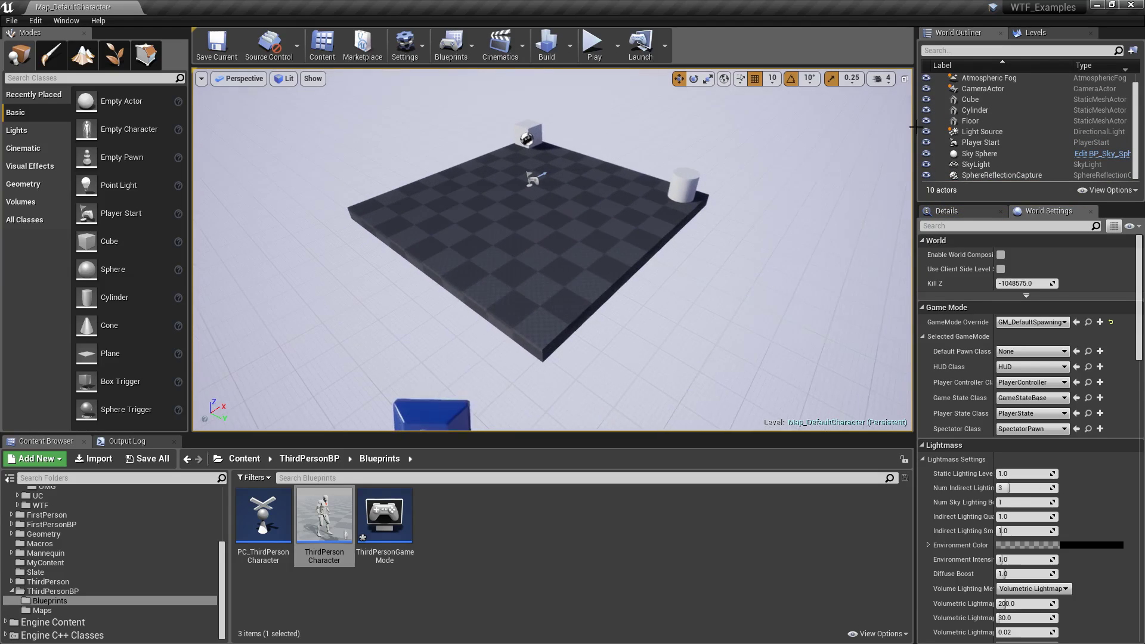
left_click(429, 412)
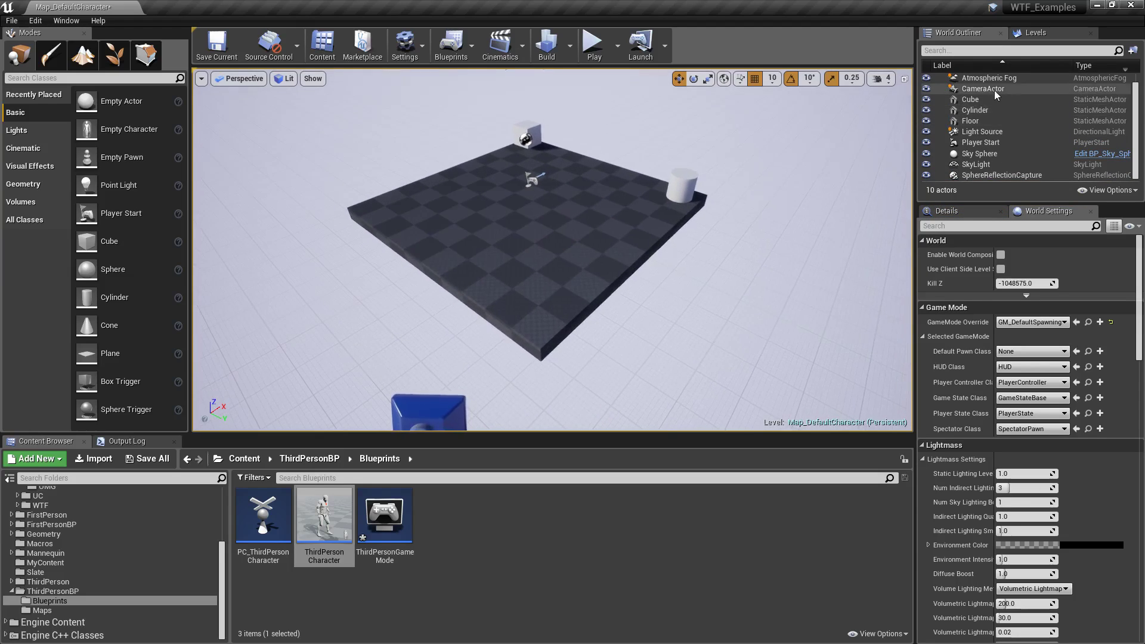
left_click(947, 211)
right_click_drag(605, 290, 594, 278)
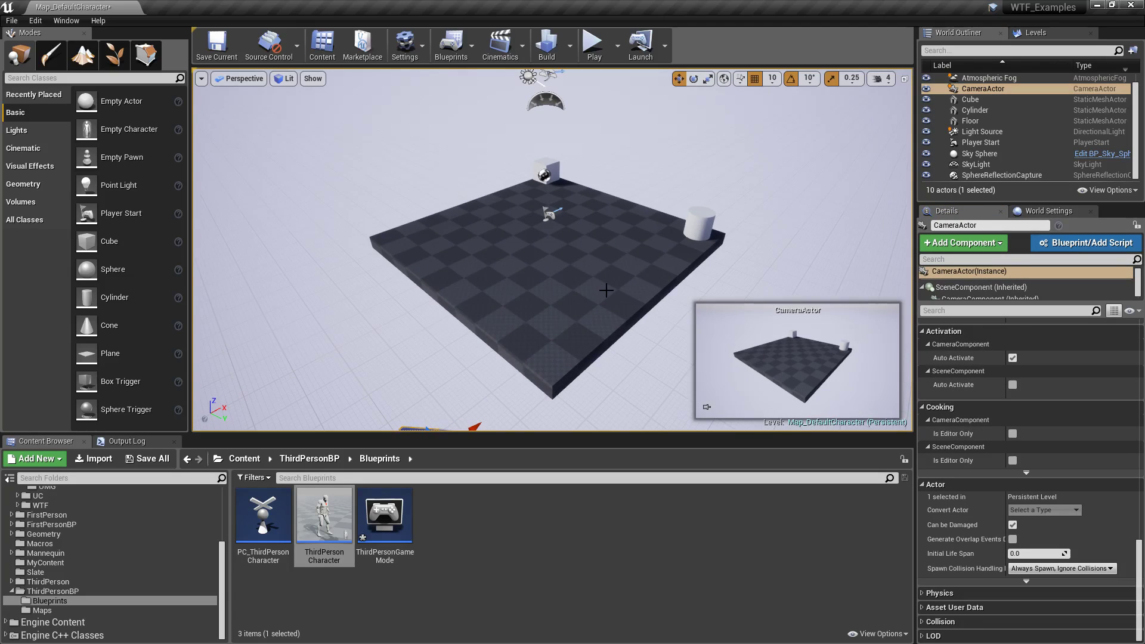
scroll(549, 251, "up", 3)
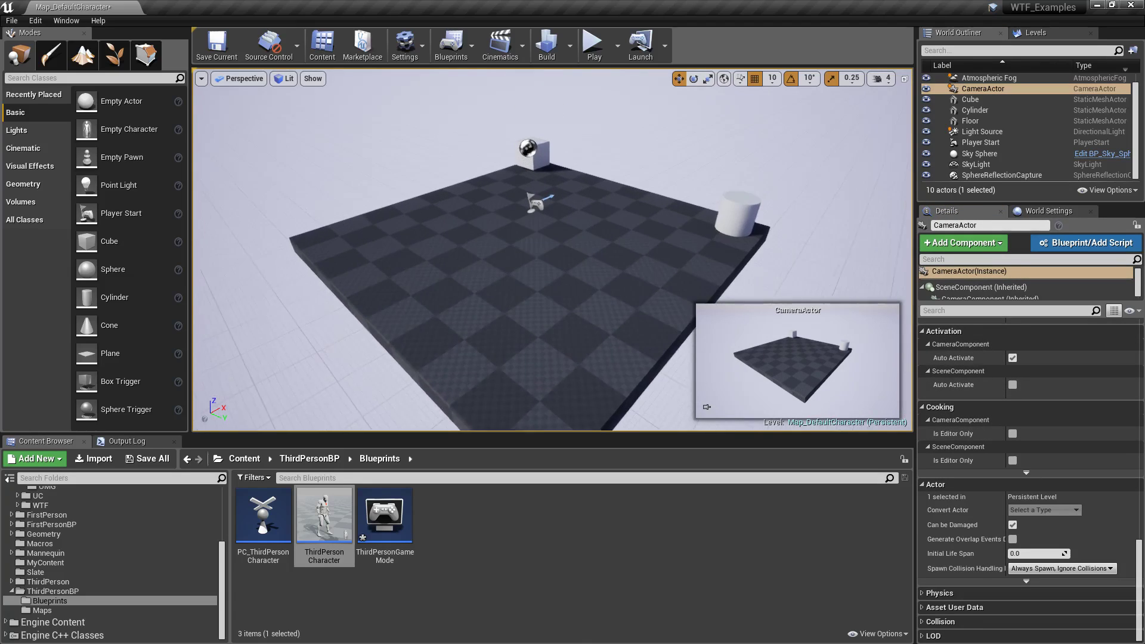
left_click(978, 89)
key("Down")
key("Down")
left_click(976, 89)
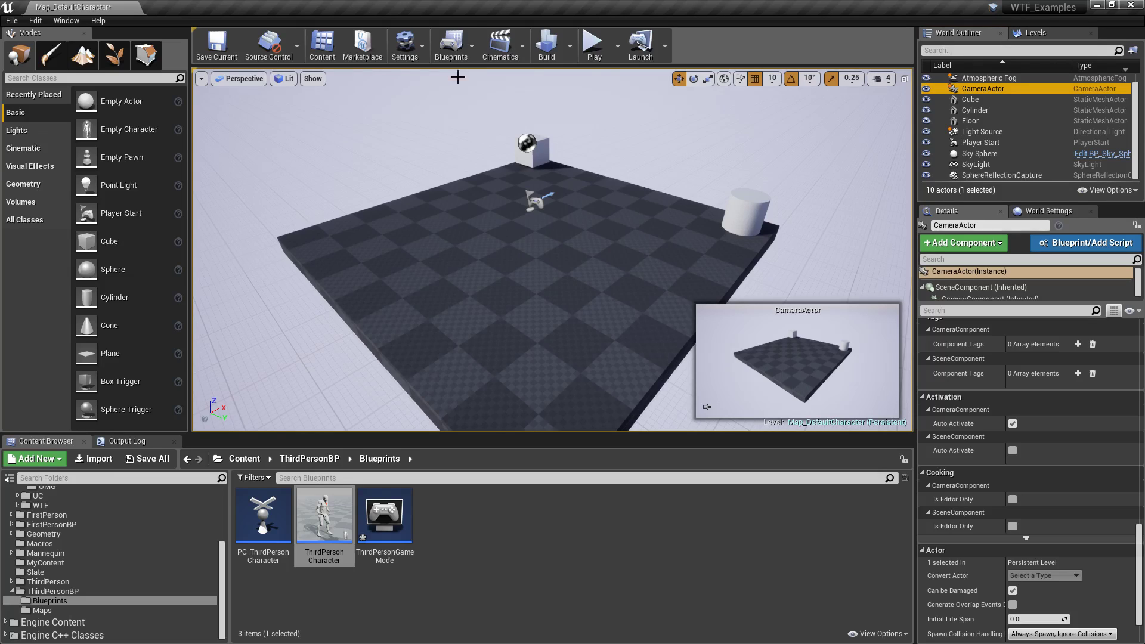
- Open the Level Blueprint from the Blueprints menu
left_click(457, 47)
left_click(489, 146)
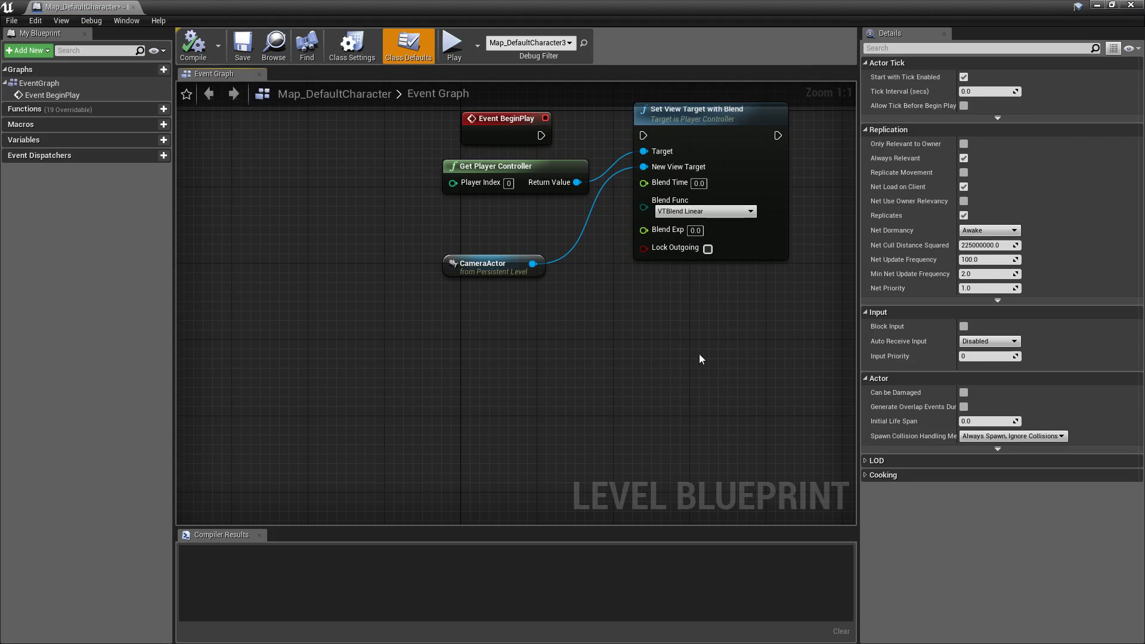
right_click(523, 342)
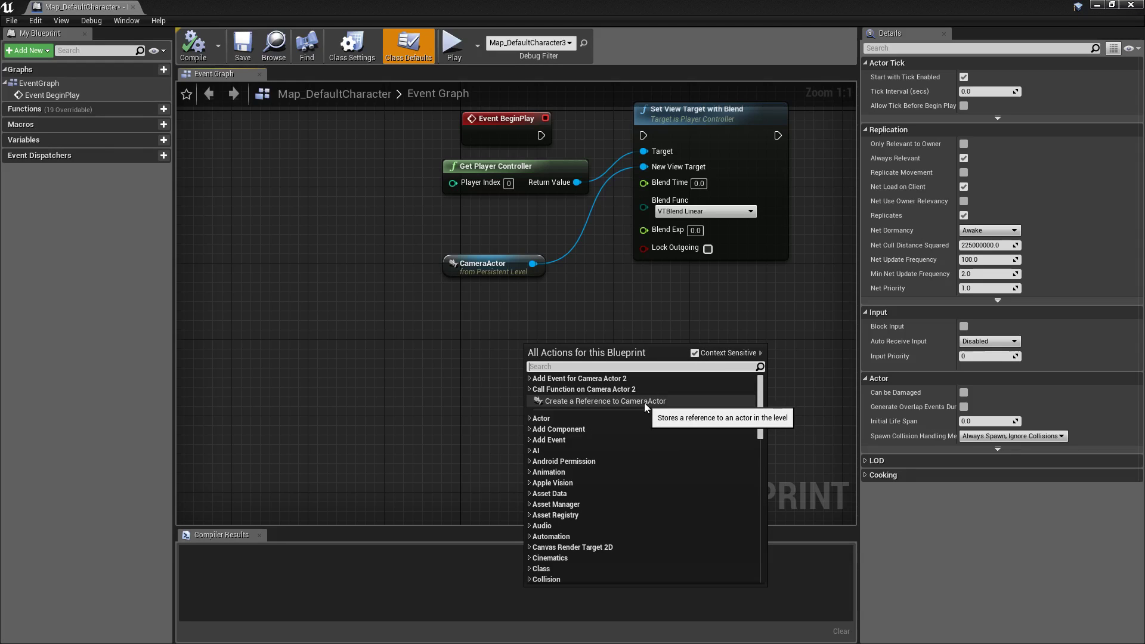
left_click(410, 363)
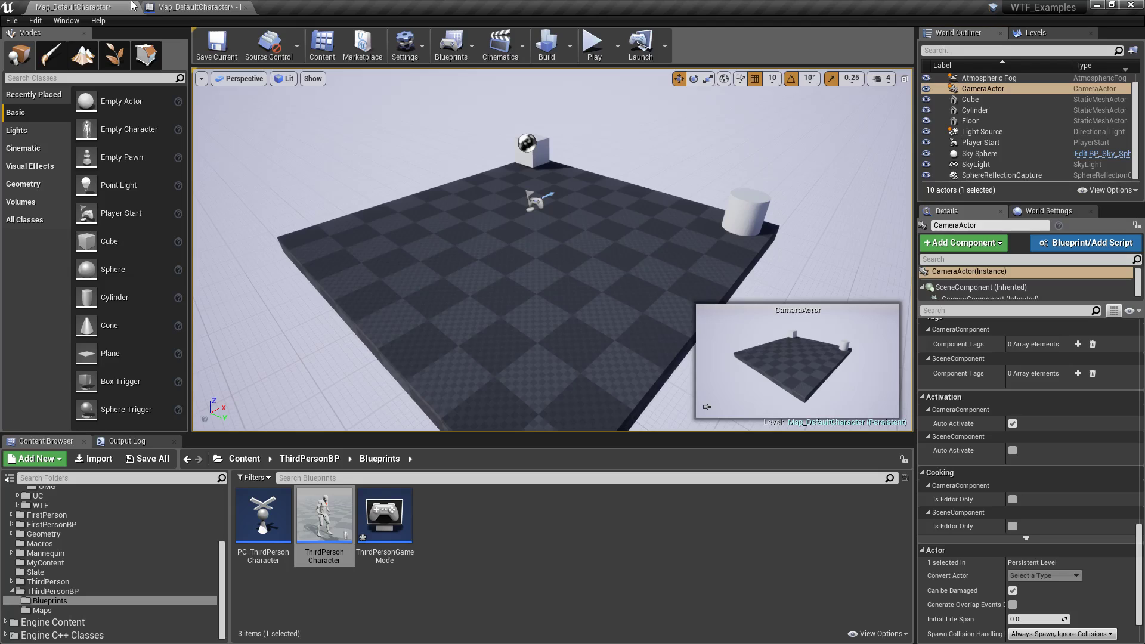
left_click(483, 283)
left_click(260, 6)
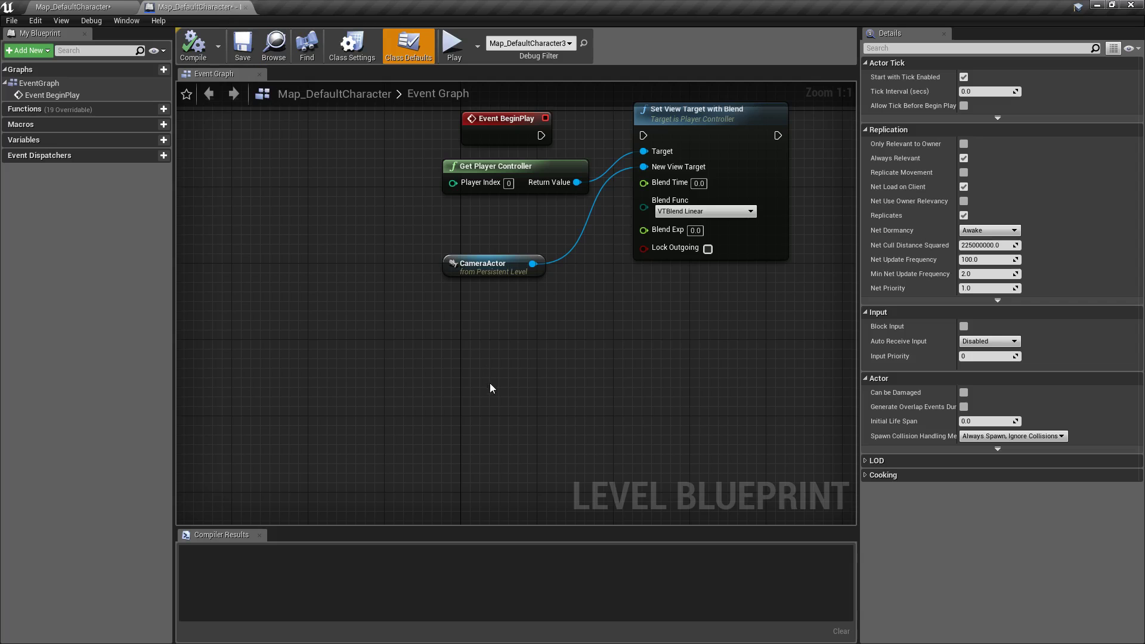
- Wire Event BeginPlay into Set View Target with Blend and tidy the CameraActor node
right_click(489, 384)
right_click_drag(492, 335, 421, 379)
left_click_drag(470, 180, 573, 181)
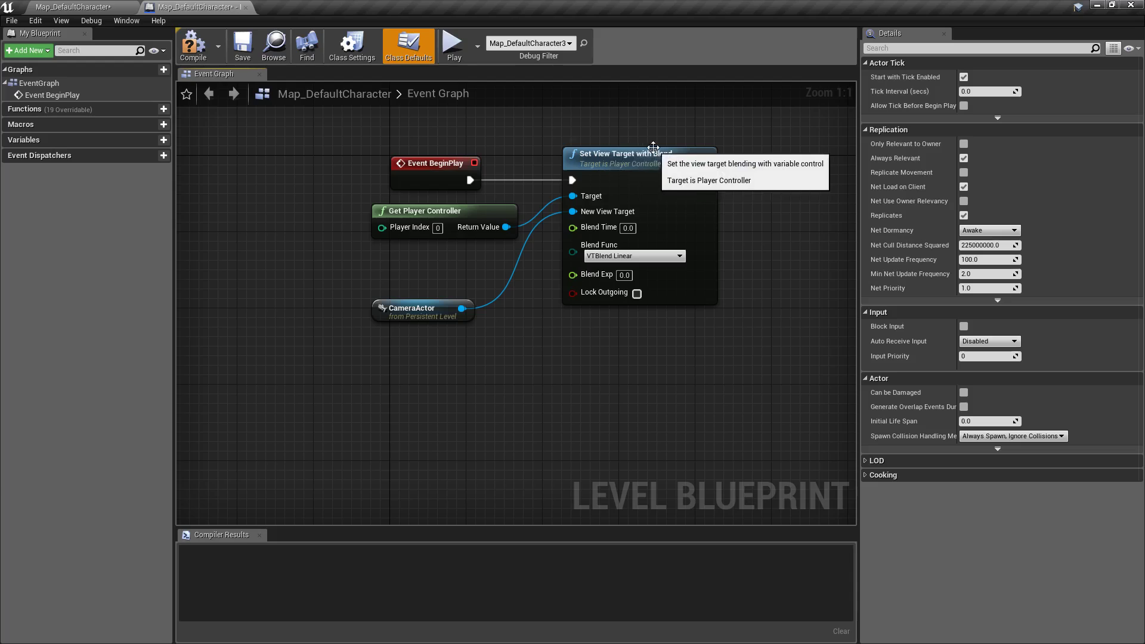
left_click(646, 166)
left_click(390, 212)
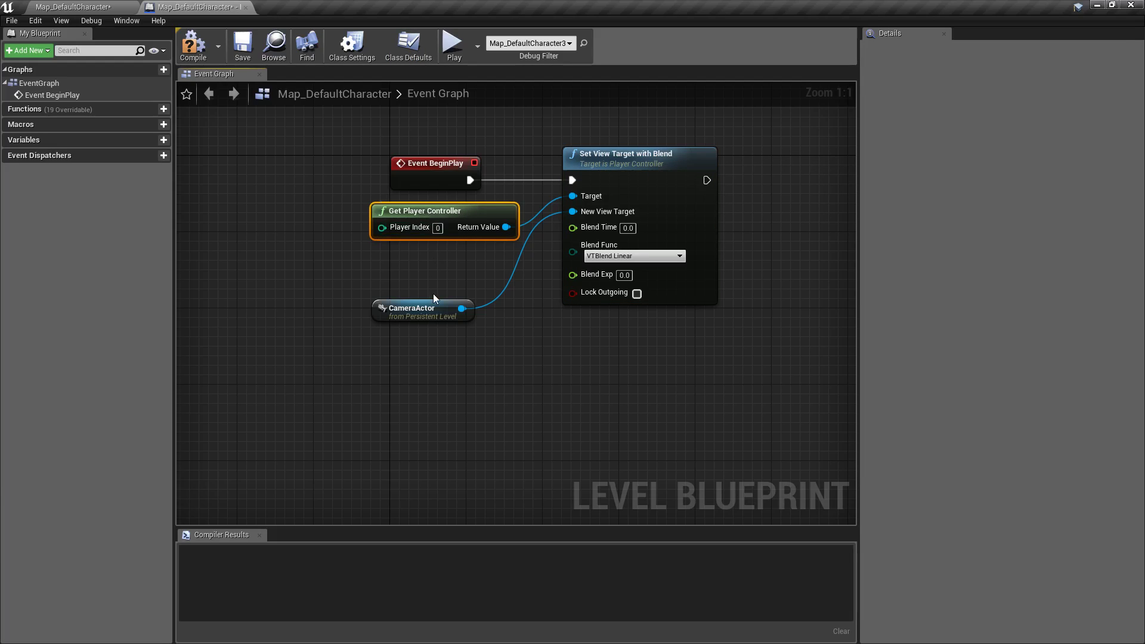
left_click_drag(439, 311, 467, 263)
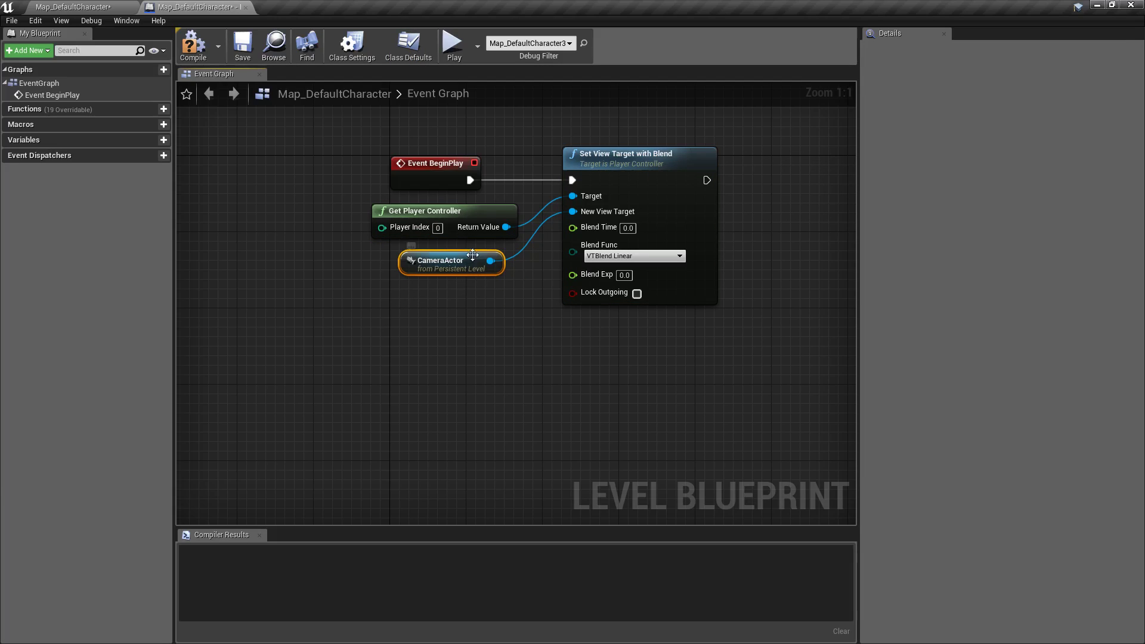
- Compile the Level Blueprint, test the fixed-camera preview, and save
left_click(194, 45)
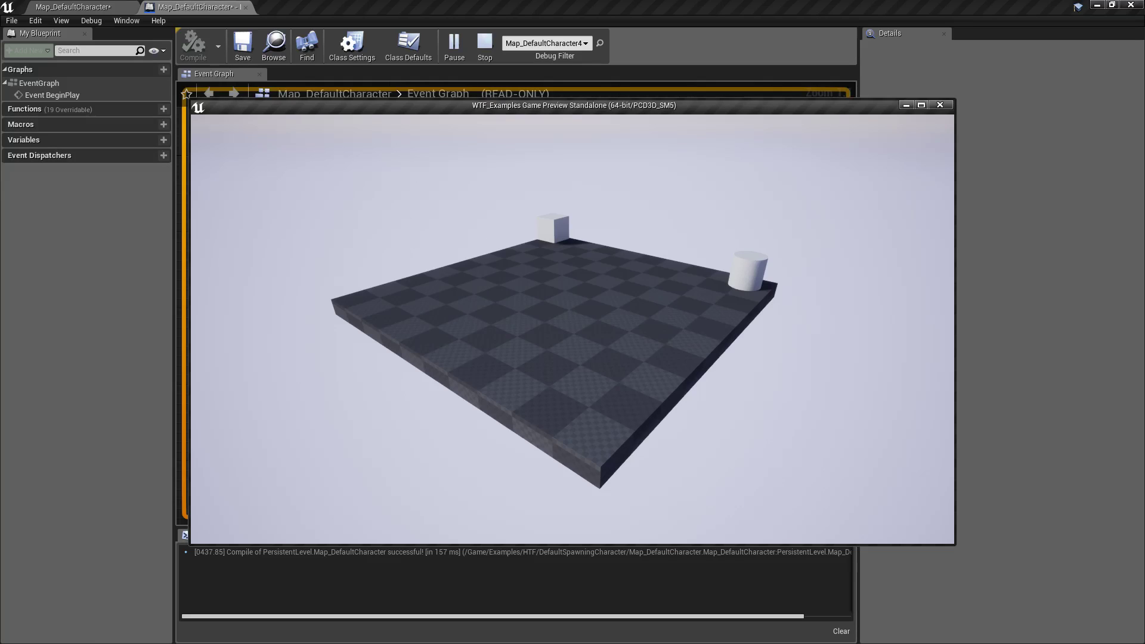
key("Escape")
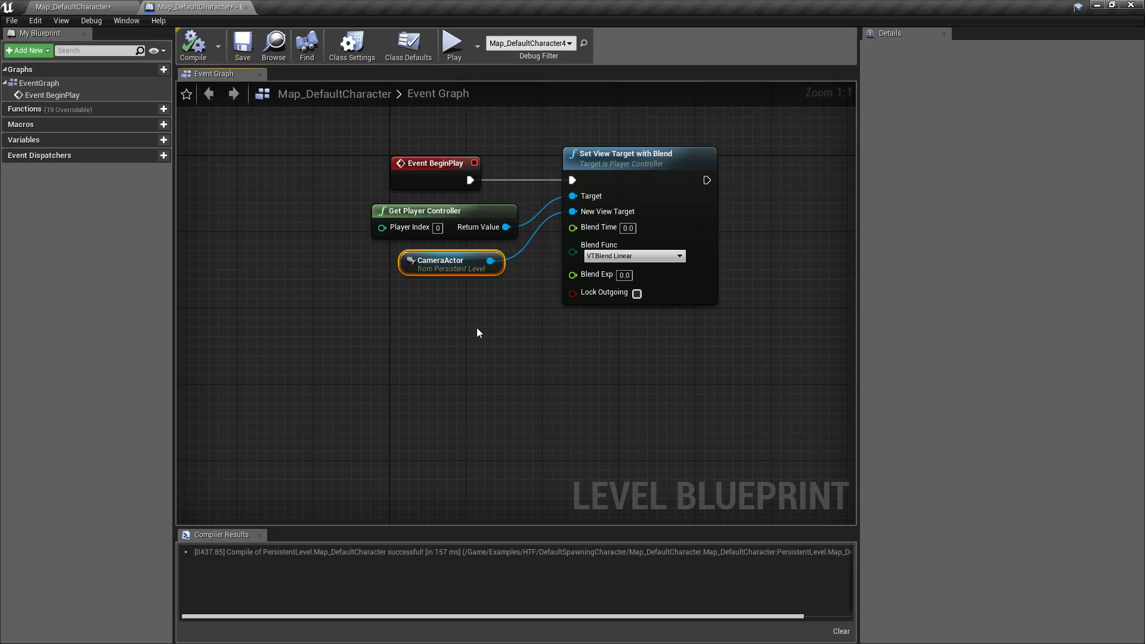
right_click_drag(477, 333, 482, 382)
left_click(243, 47)
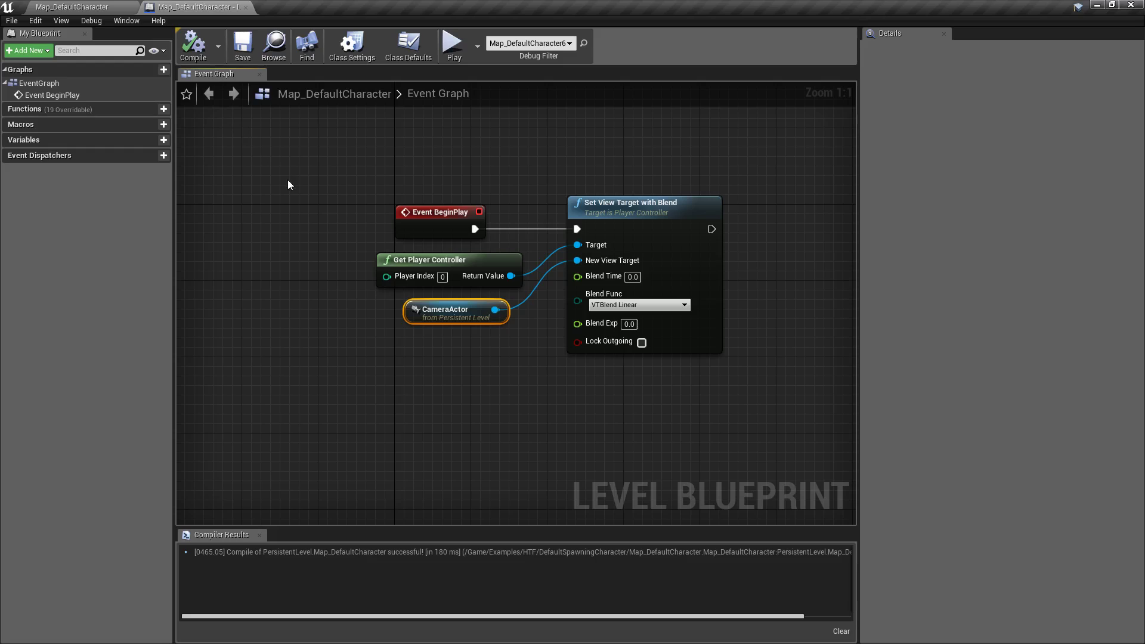
right_click_drag(320, 179, 348, 197)
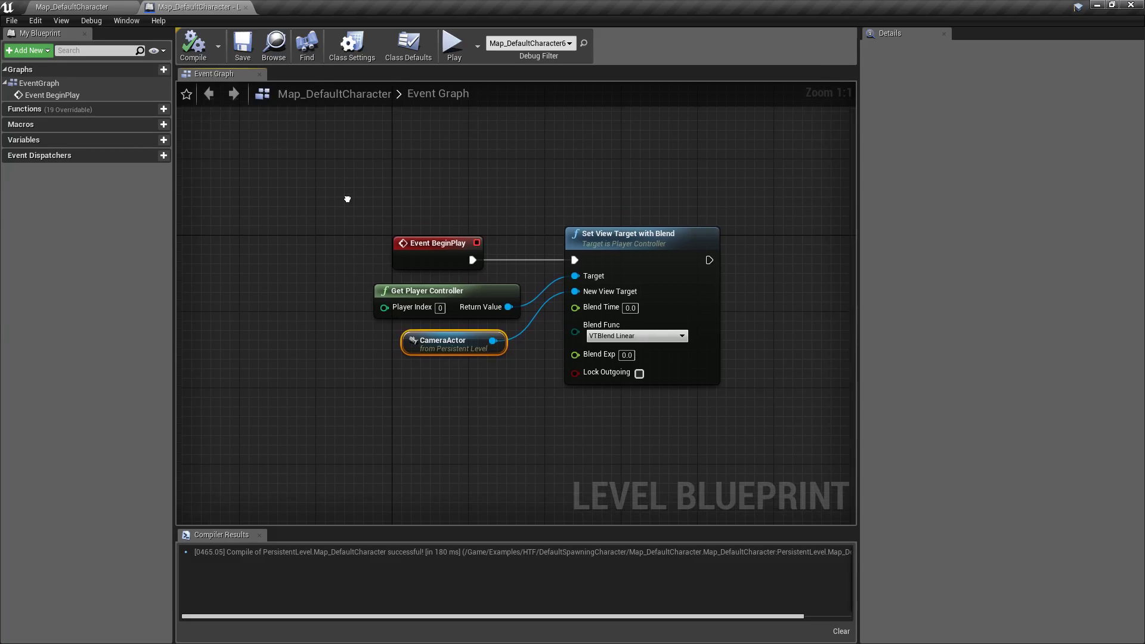
left_click(70, 6)
- Review the Maps & Modes page in Project Settings, then close it
left_click(34, 21)
left_click(70, 180)
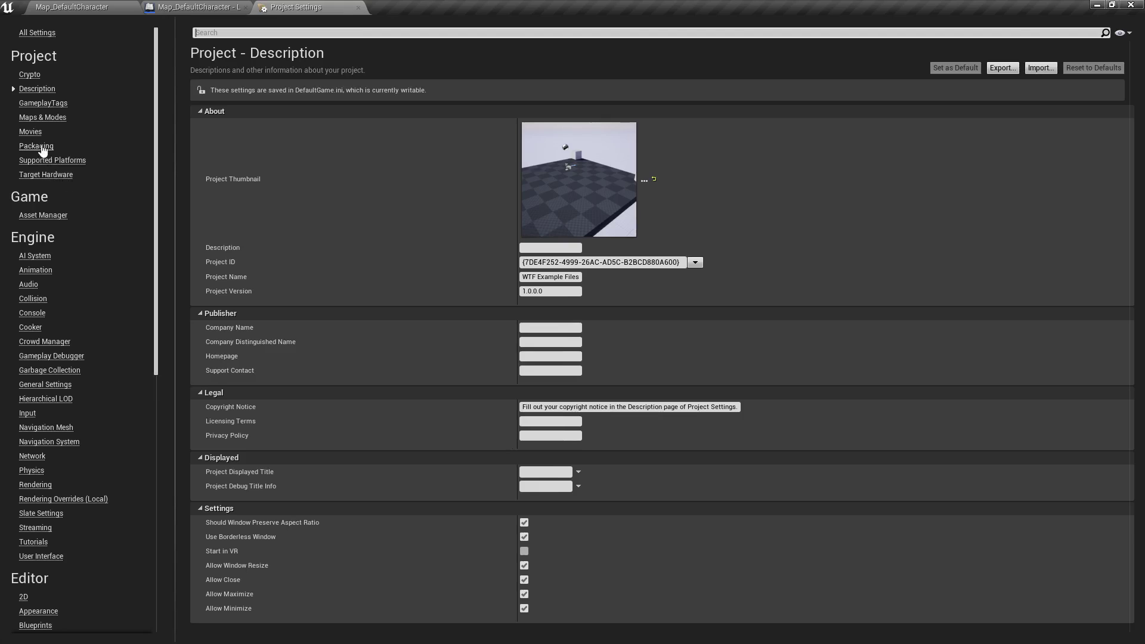
left_click(42, 117)
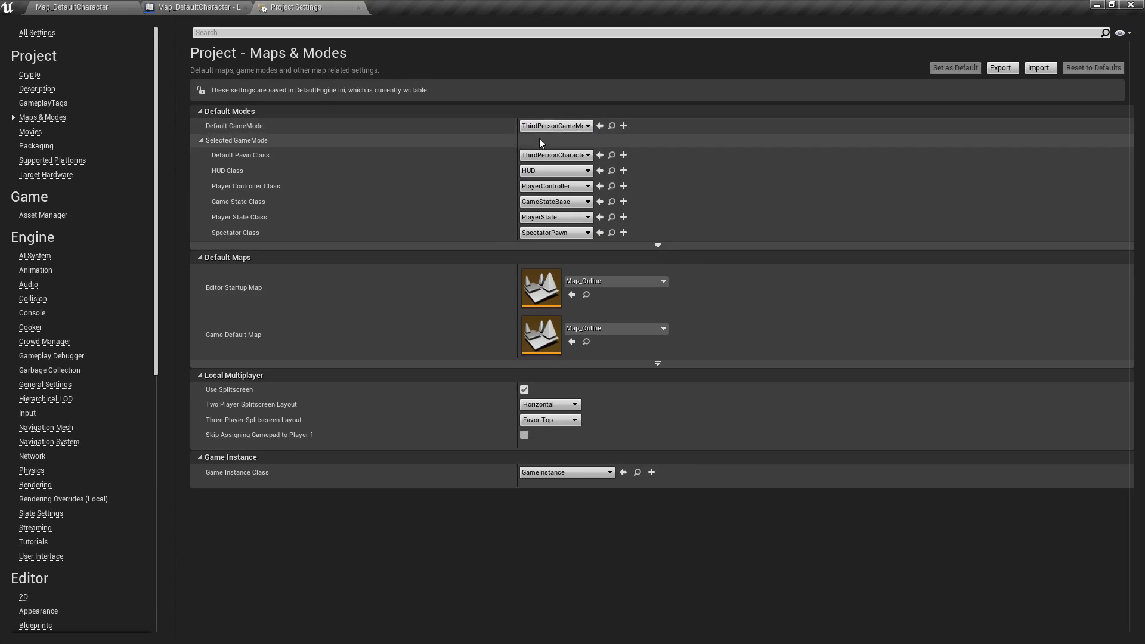
left_click(358, 7)
left_click(78, 7)
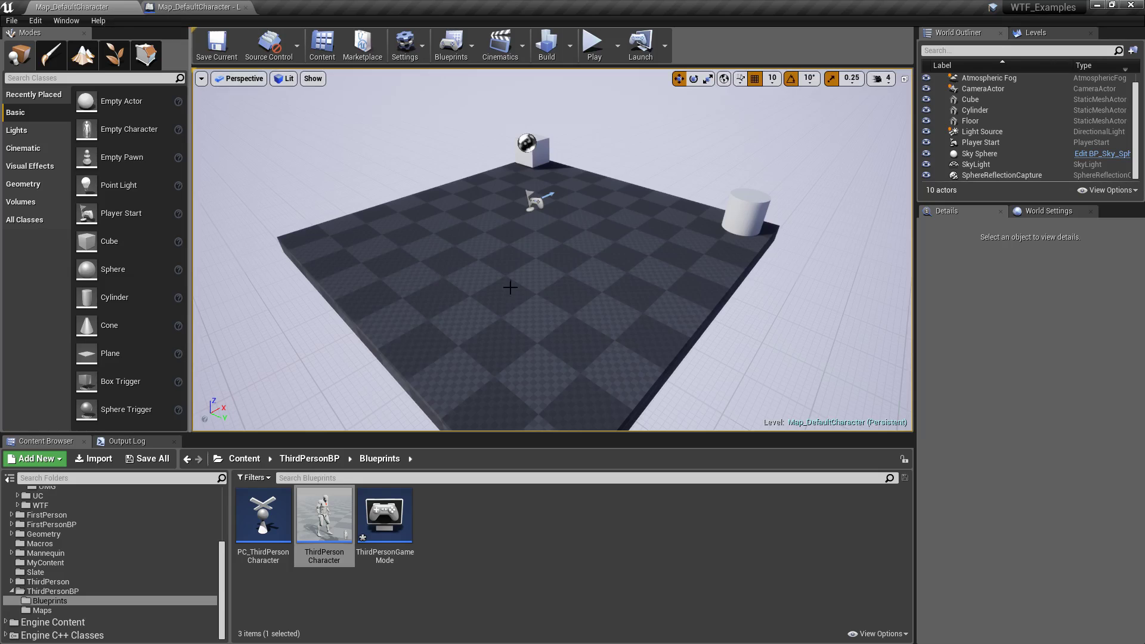
- Show the CameraActor's details with Auto Player Activation set to Disabled
left_click(1039, 213)
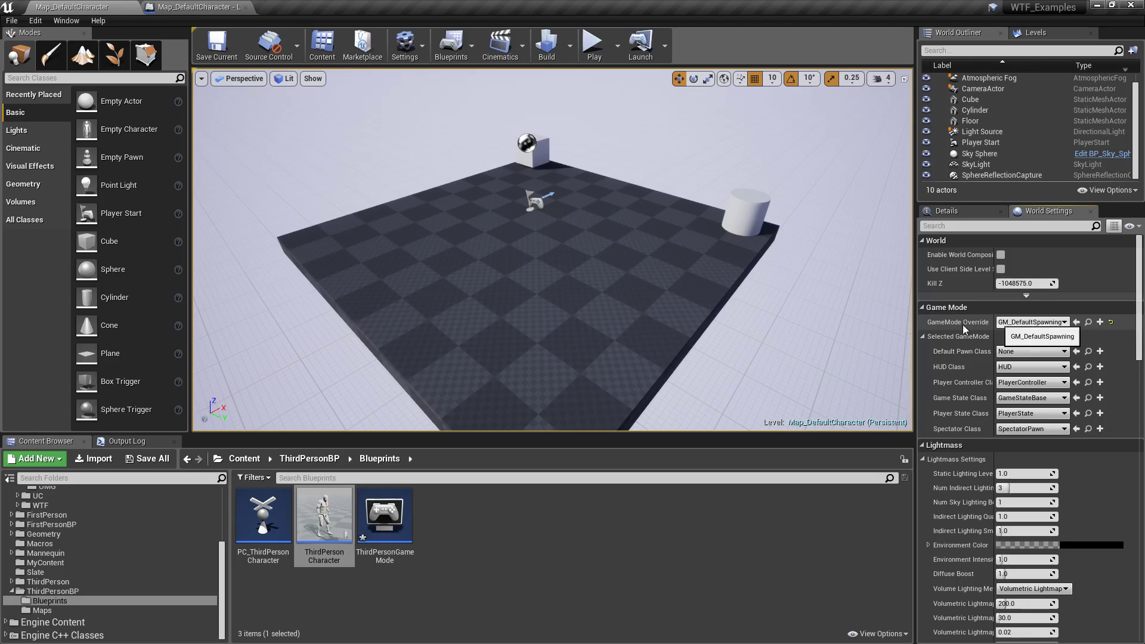
left_click(982, 89)
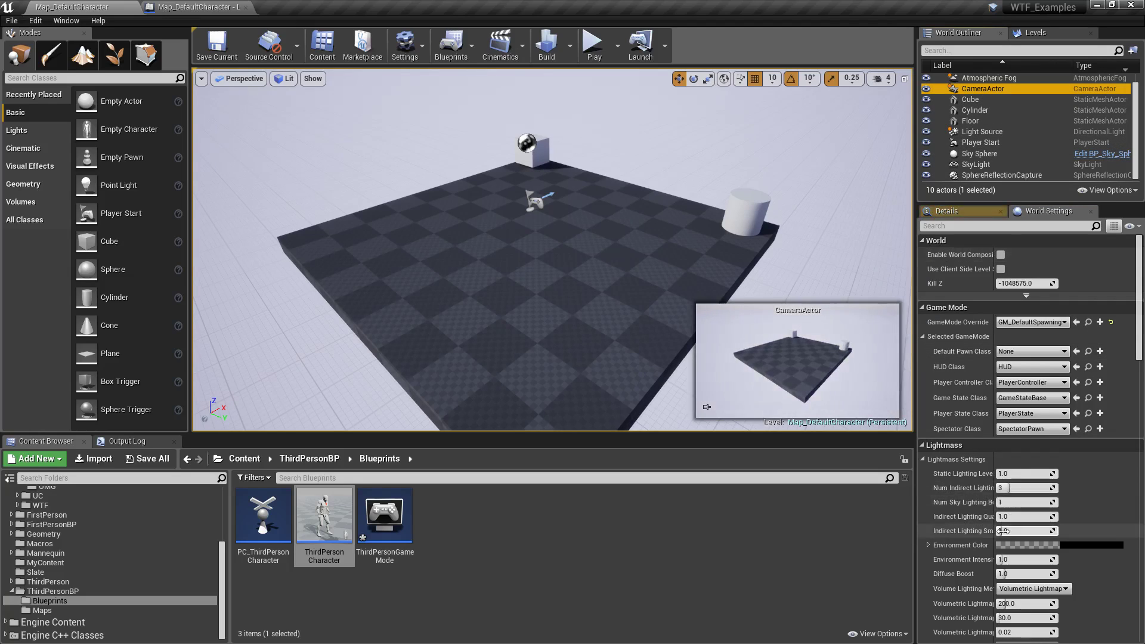
left_click(946, 211)
scroll(1025, 528, "down", 2)
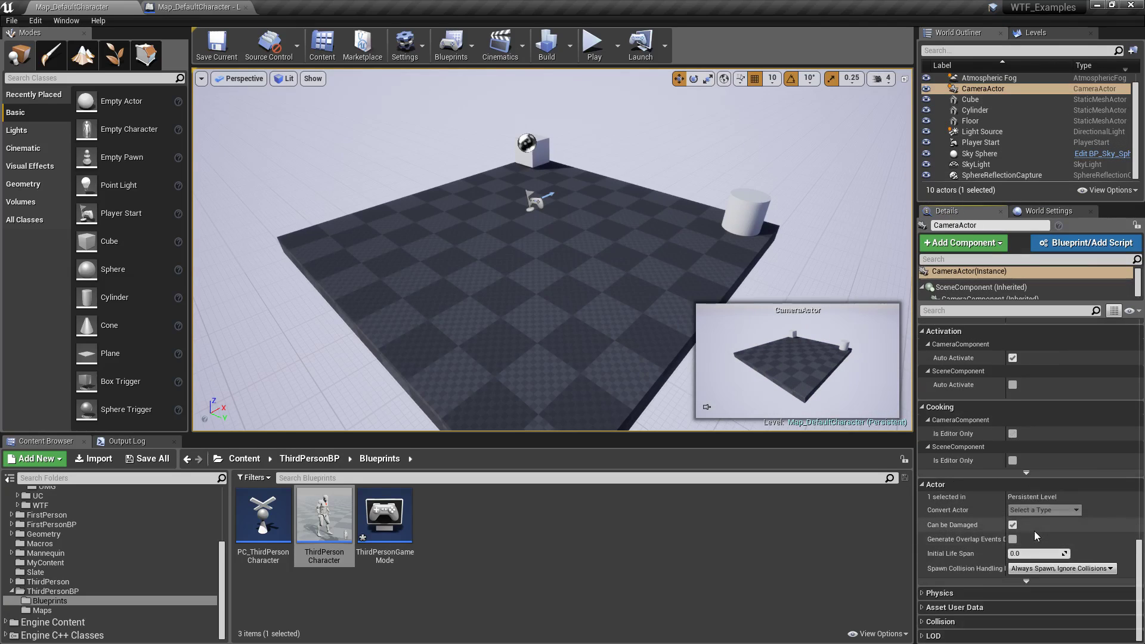
scroll(1022, 518, "up", 5)
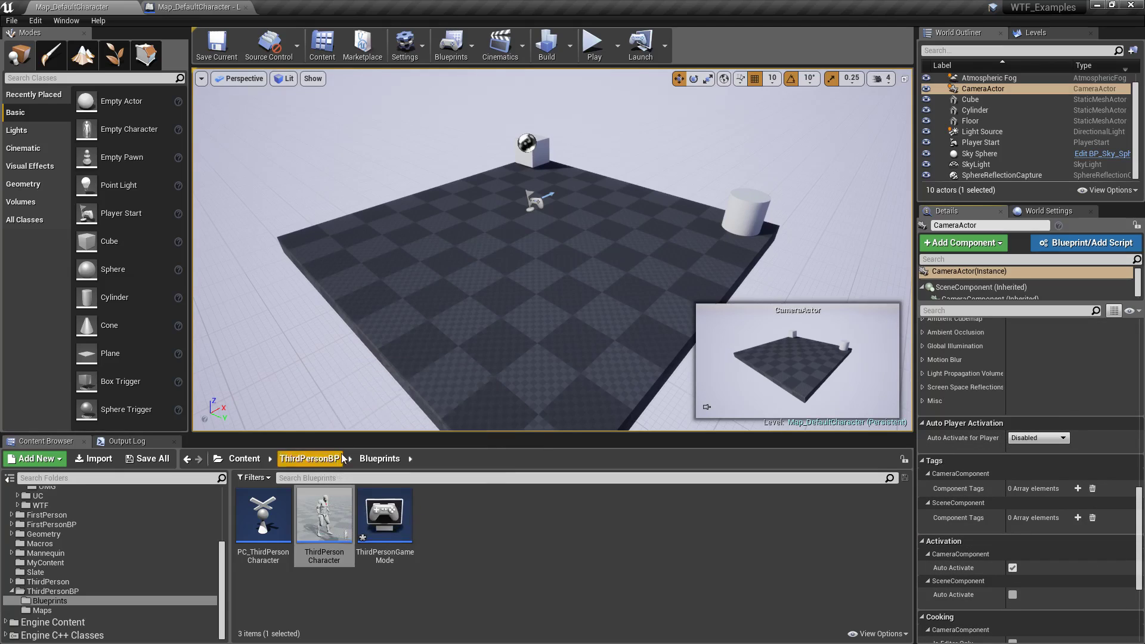
left_click(225, 8)
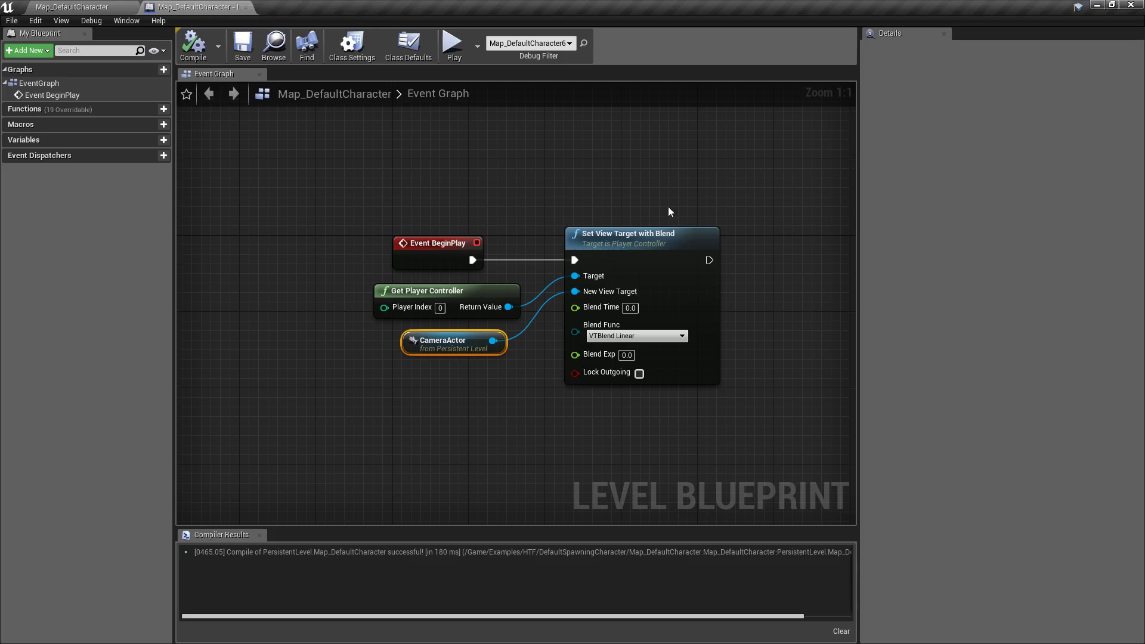
left_click_drag(381, 187, 683, 304)
left_click(635, 240)
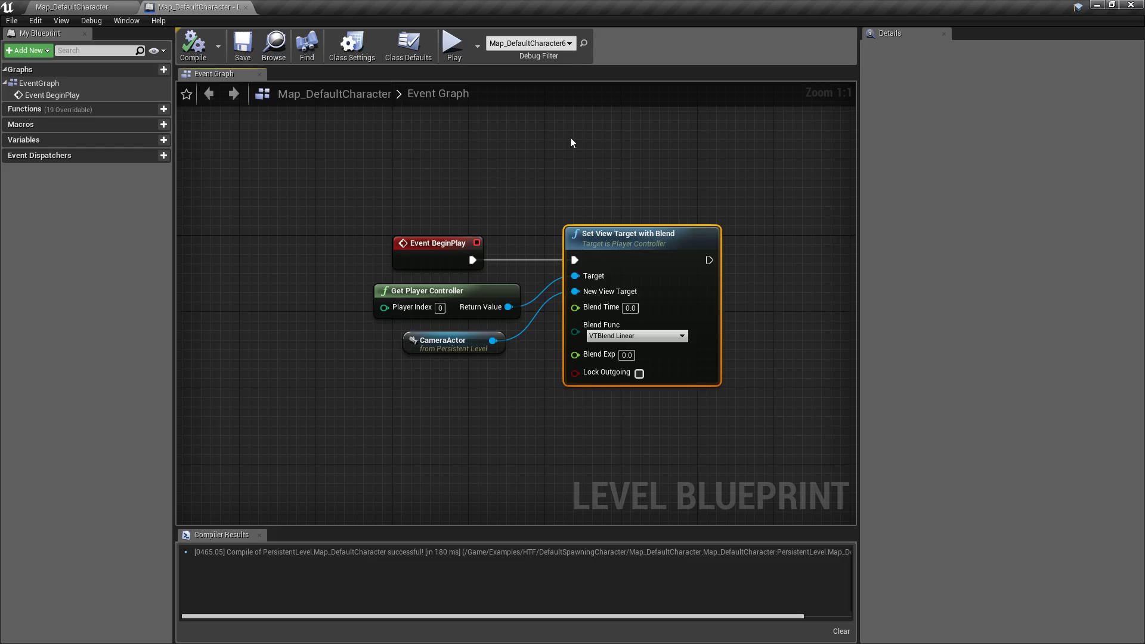
left_click(444, 173)
left_click(71, 6)
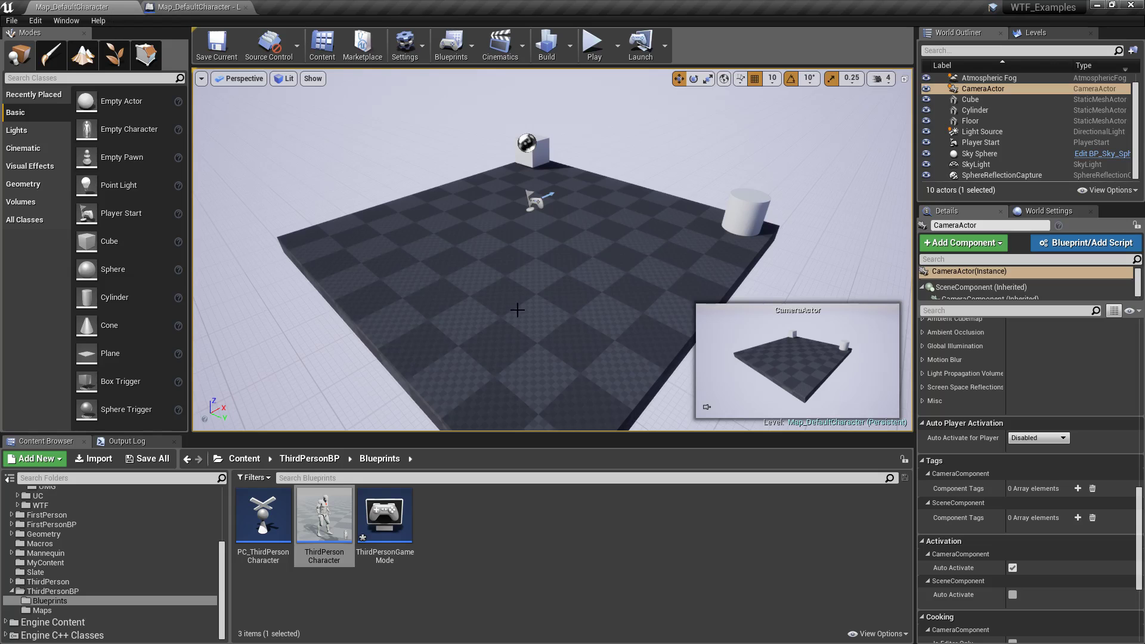